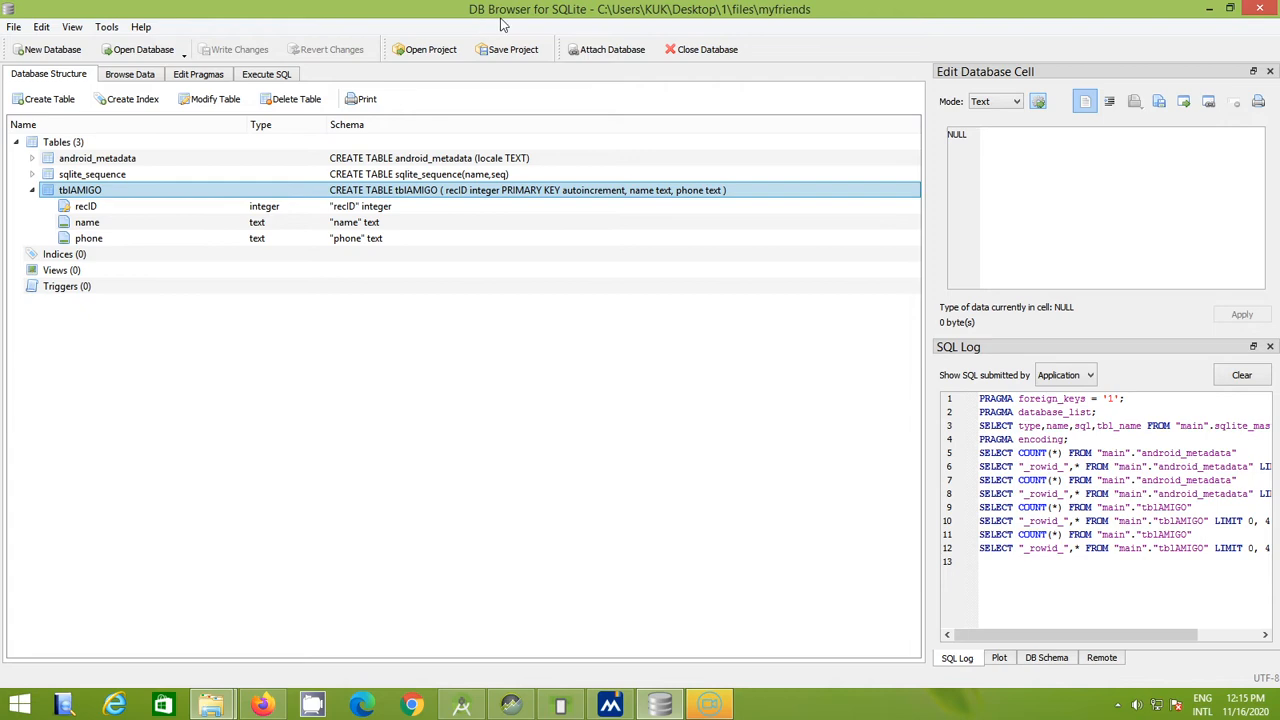
Review the table-creation code in Android Studio and switch to Android Device Monitor for the running emulator
left_click(461, 705)
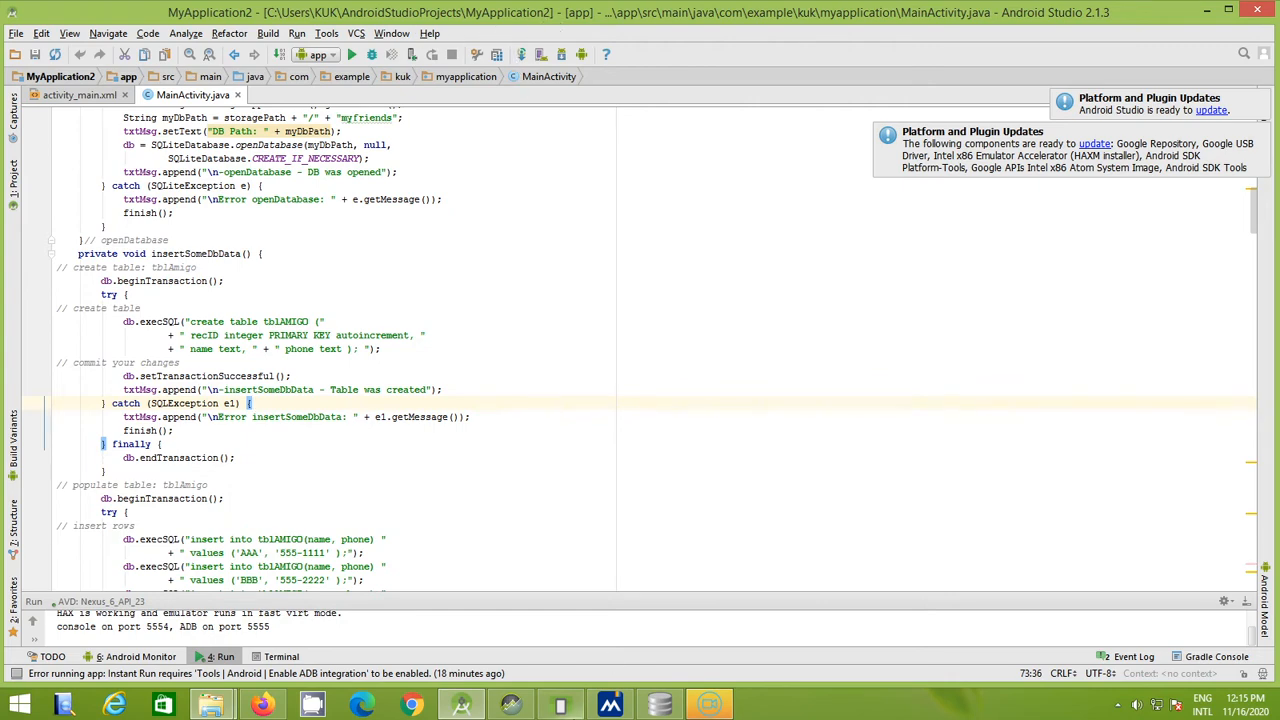
left_click(510, 705)
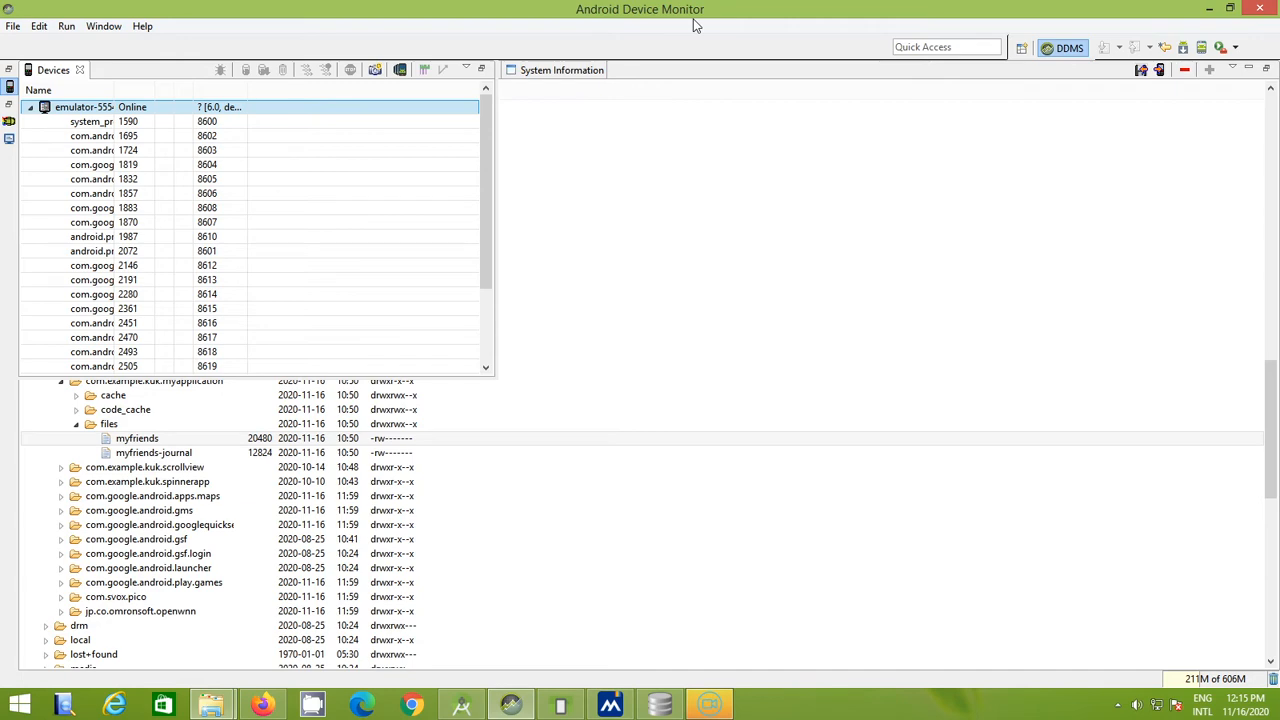
left_click(461, 705)
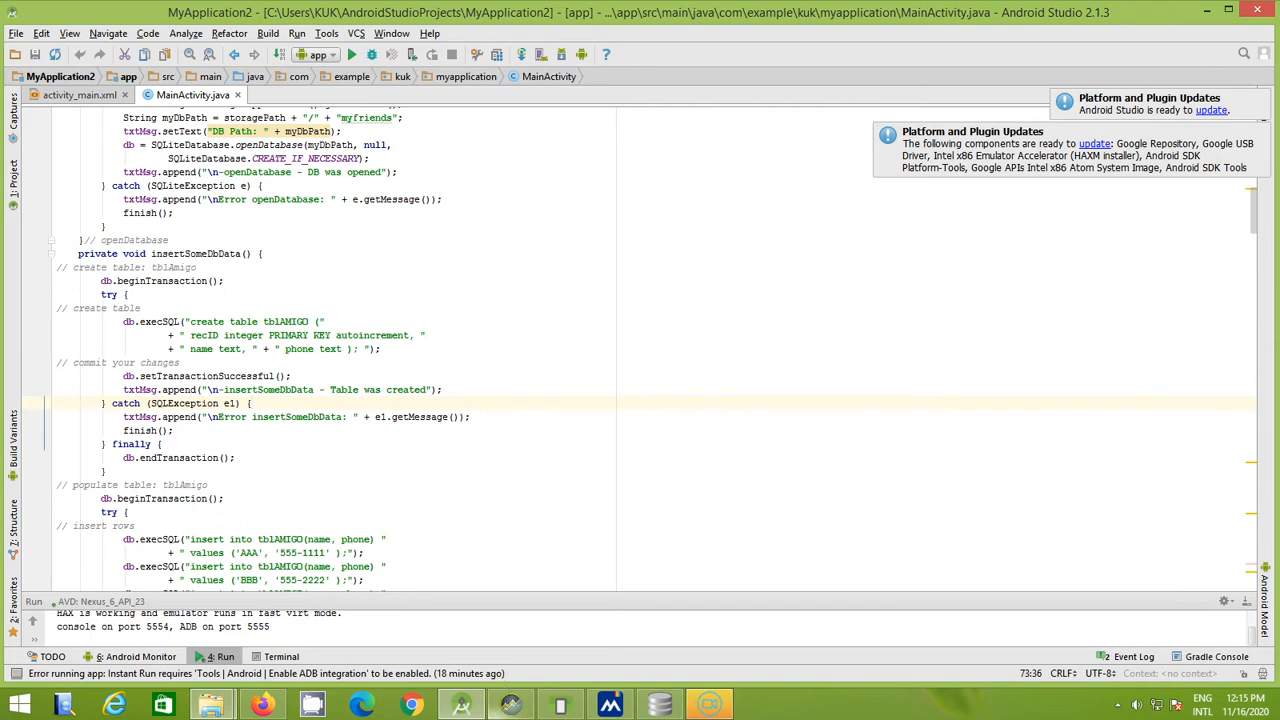
mouse_move(512, 707)
left_click(512, 707)
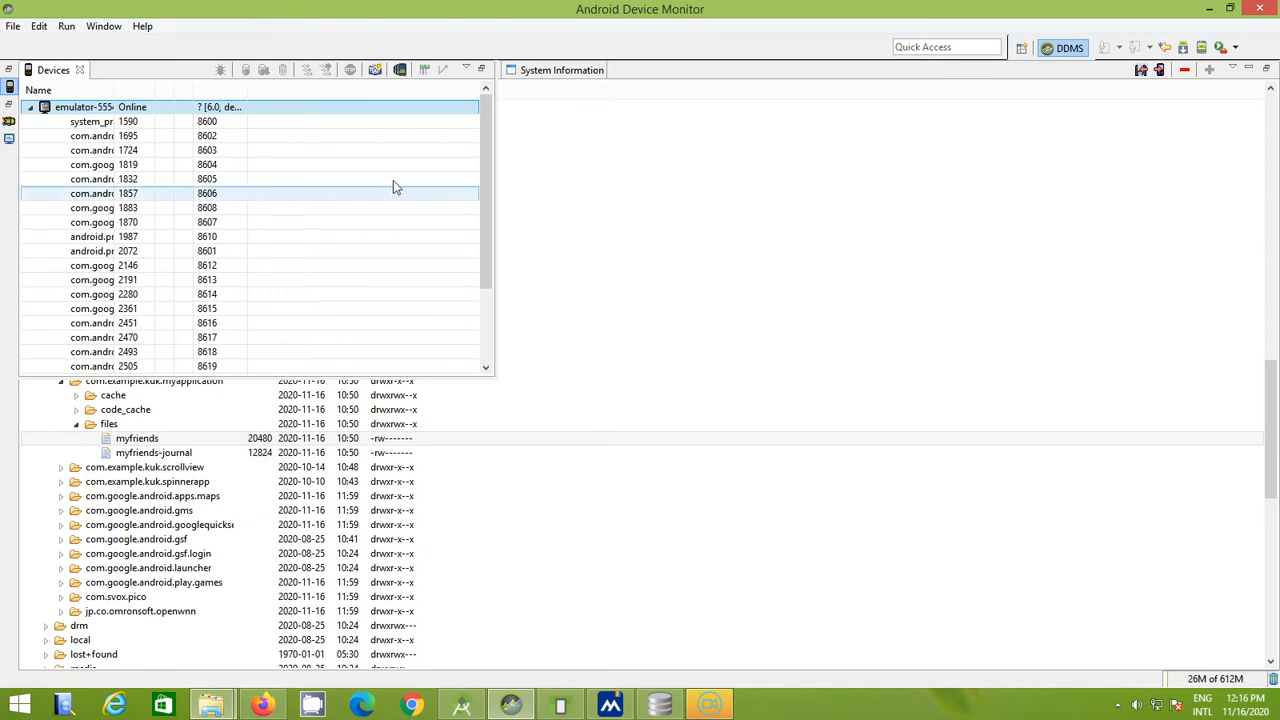
left_click(566, 708)
left_click(563, 708)
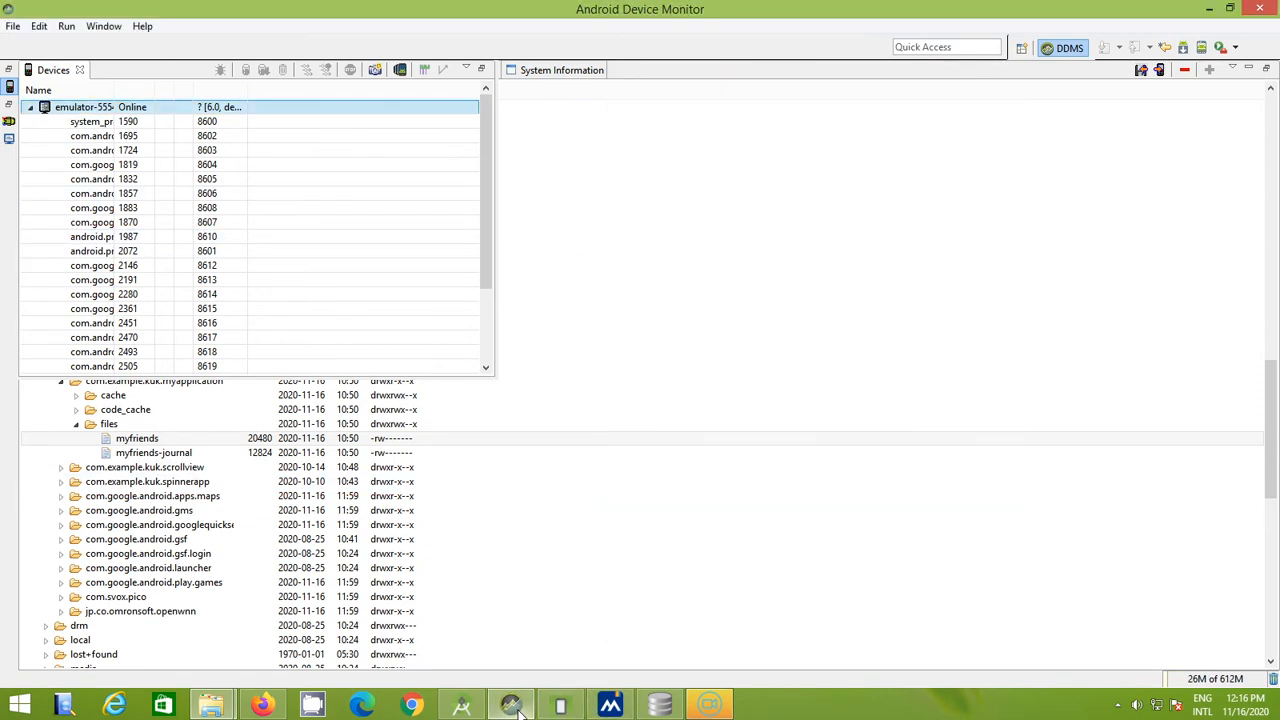
left_click(478, 705)
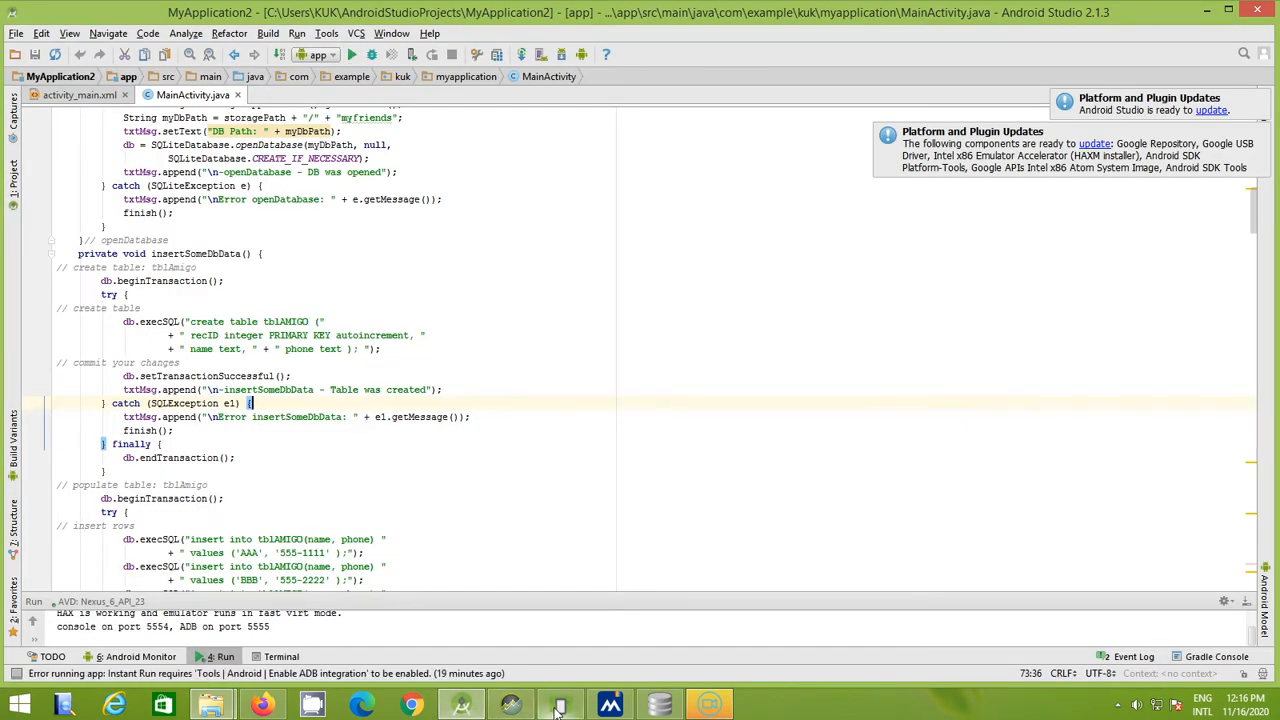
left_click(524, 713)
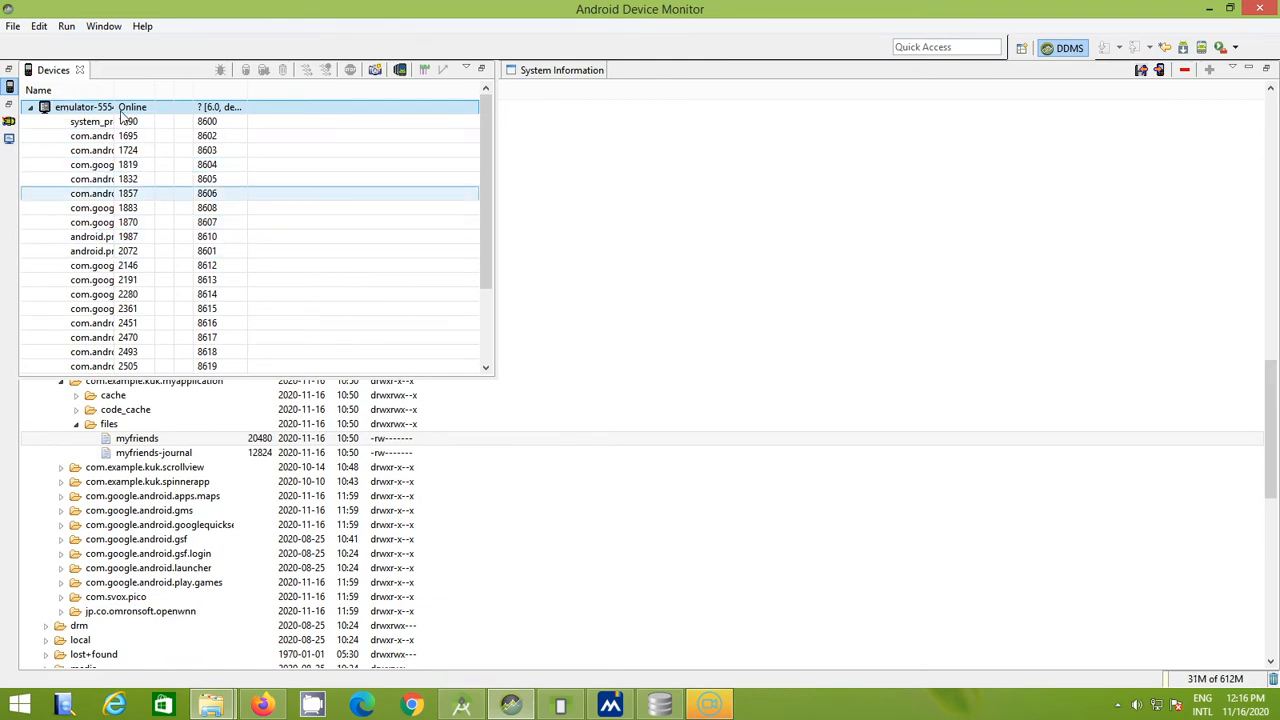
Widen the Name column of the device list and examine the processes running on emulator-5554
left_click_drag(174, 93, 240, 93)
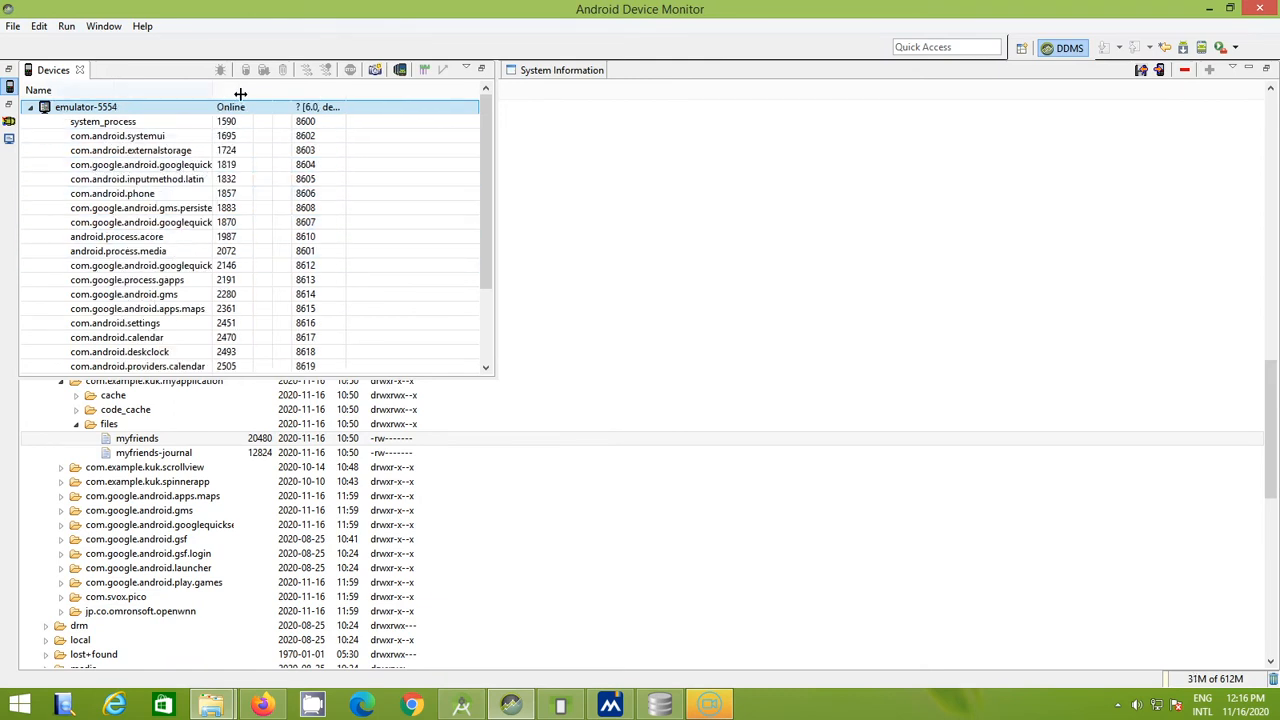
double_click(273, 93)
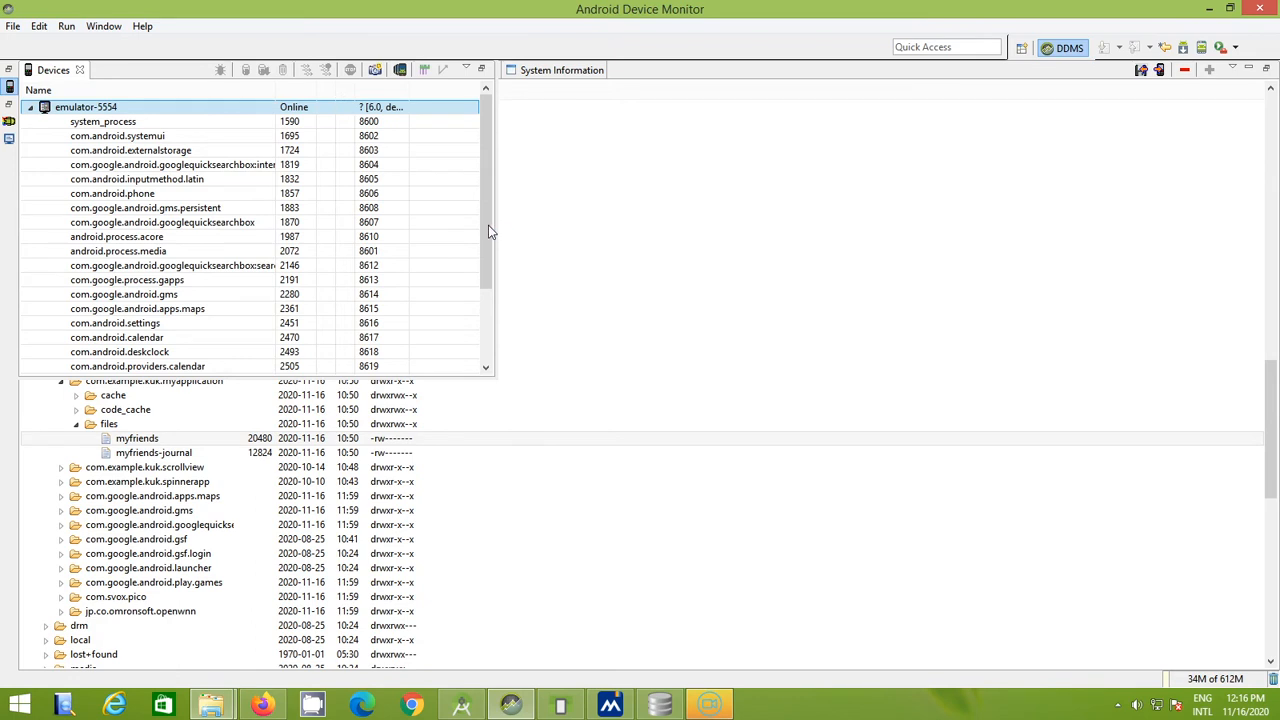
left_click_drag(488, 225, 493, 369)
left_click_drag(491, 418, 492, 420)
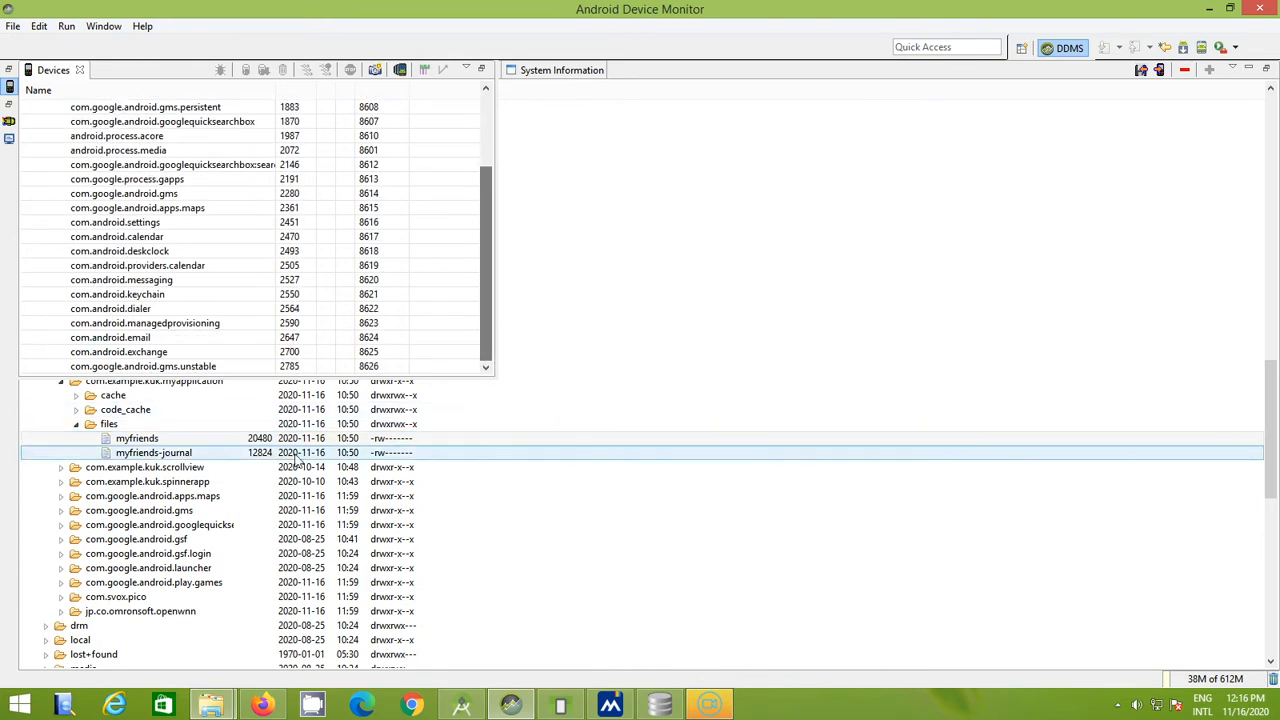
In the device's File Explorer, locate the files folder of com.example.kuk.myapplication under data/data
left_click(613, 427)
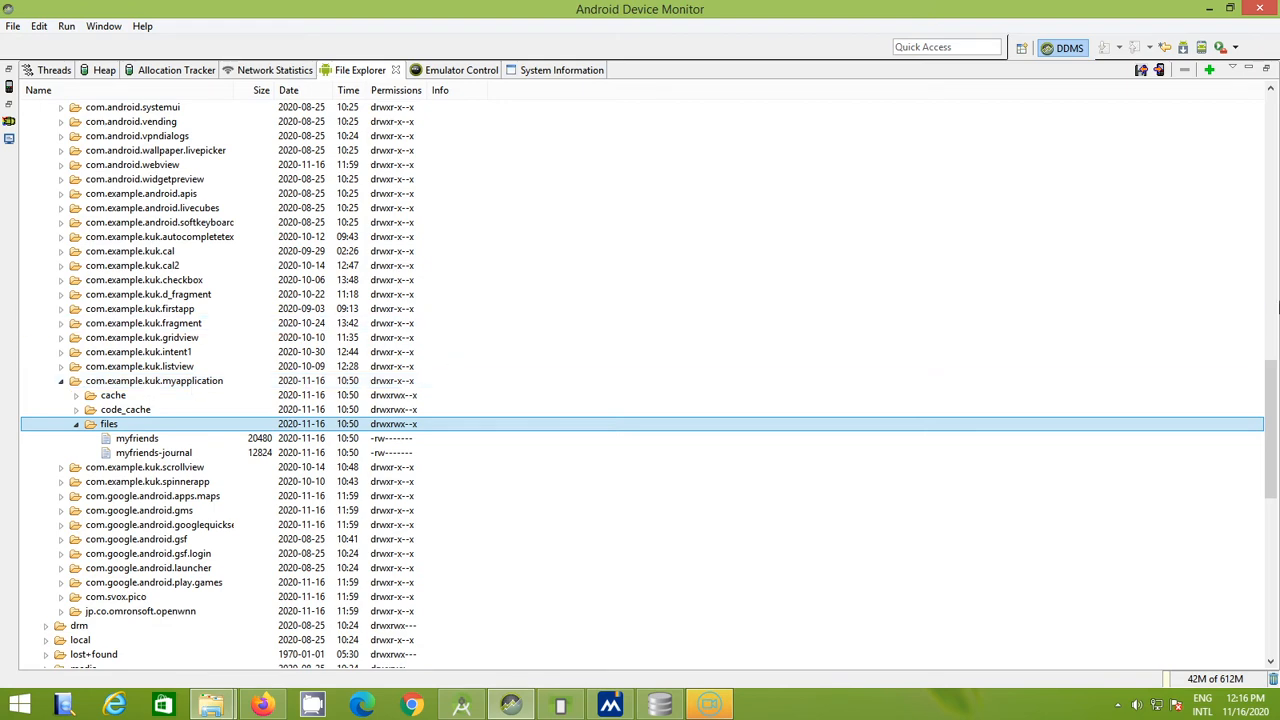
left_click_drag(1270, 432, 1270, 160)
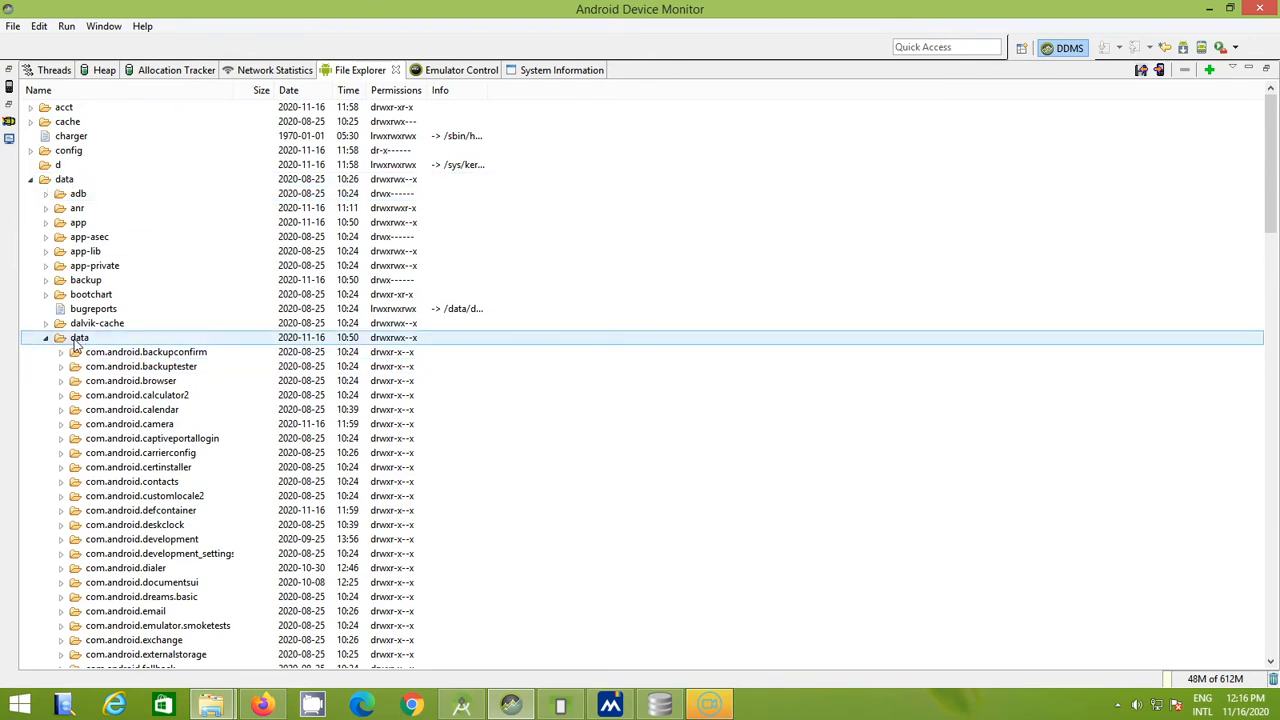
scroll(511, 403, "down", 6)
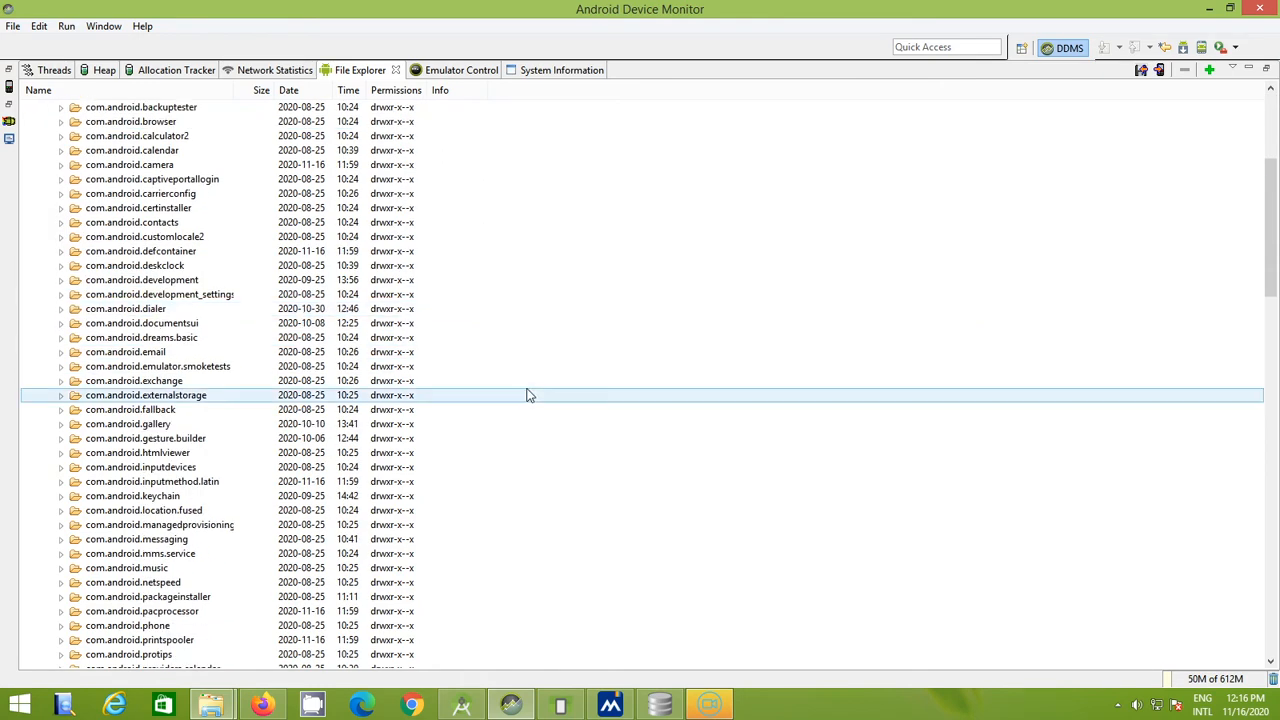
scroll(440, 450, "up", 2)
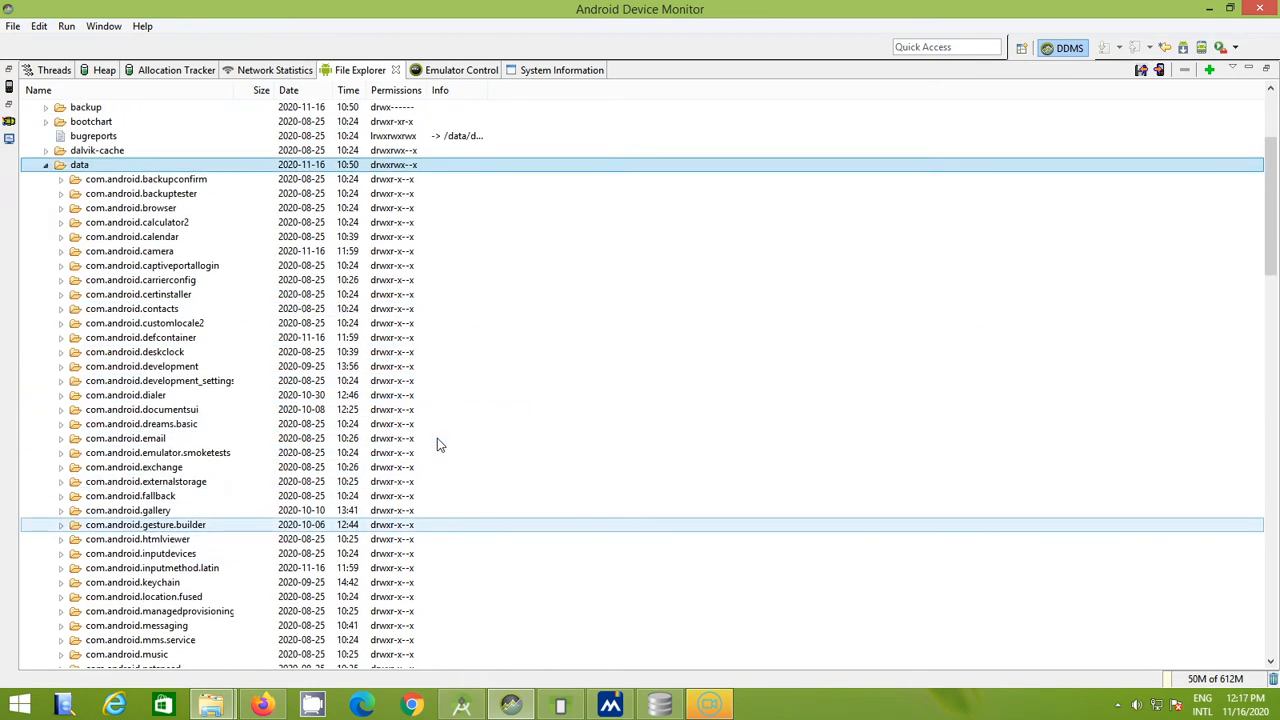
scroll(437, 444, "down", 11)
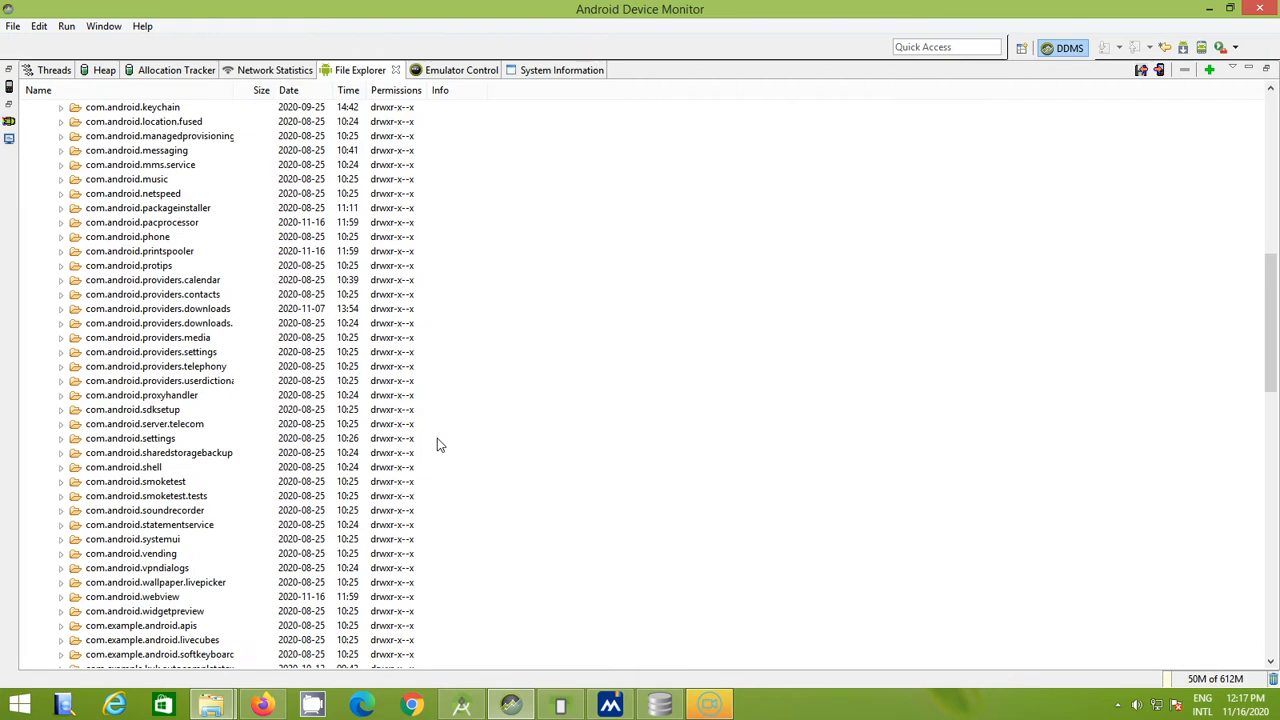
scroll(437, 444, "down", 8)
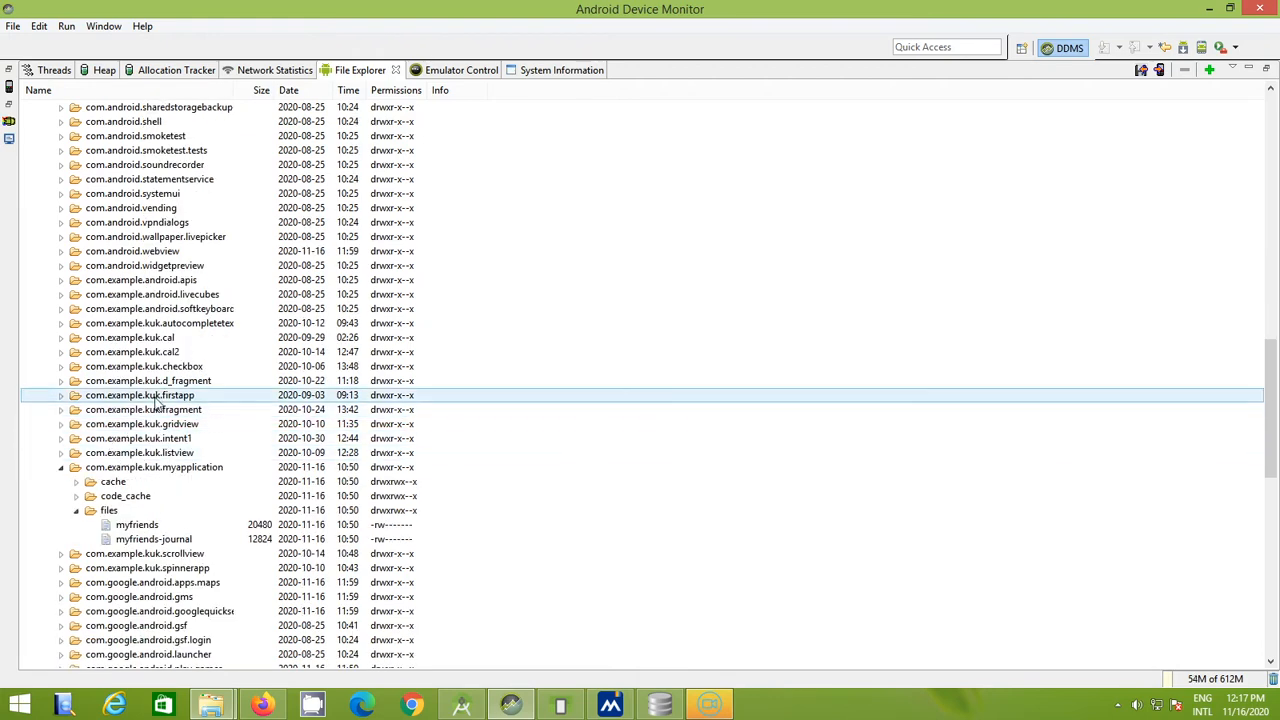
left_click(139, 470)
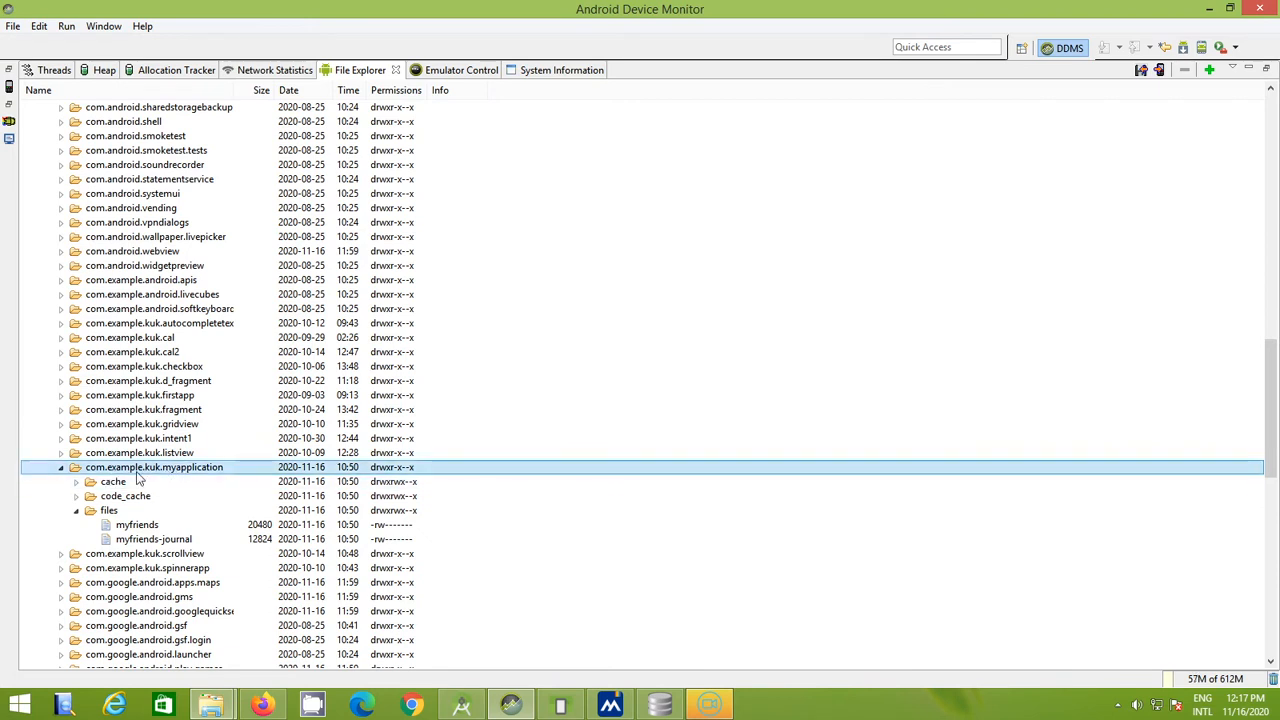
left_click(104, 512)
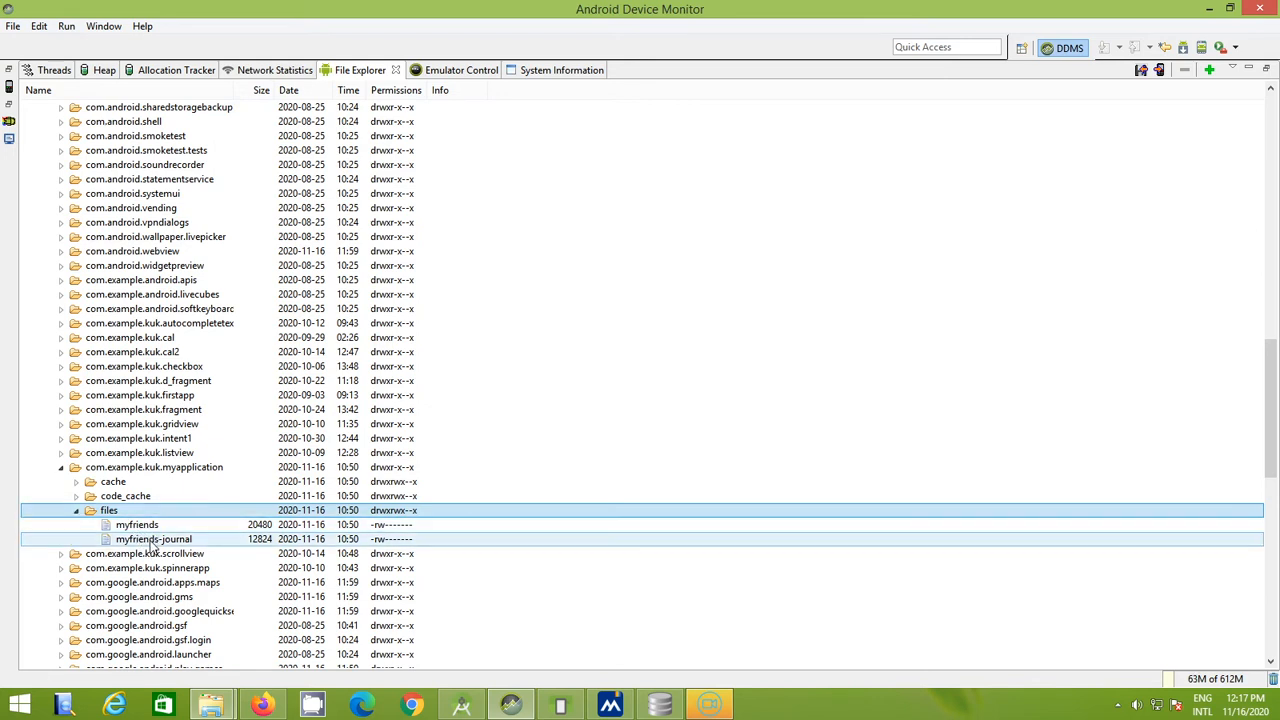
Pull the myfriends database file from the device and save it to the Desktop under the same name
left_click(140, 527)
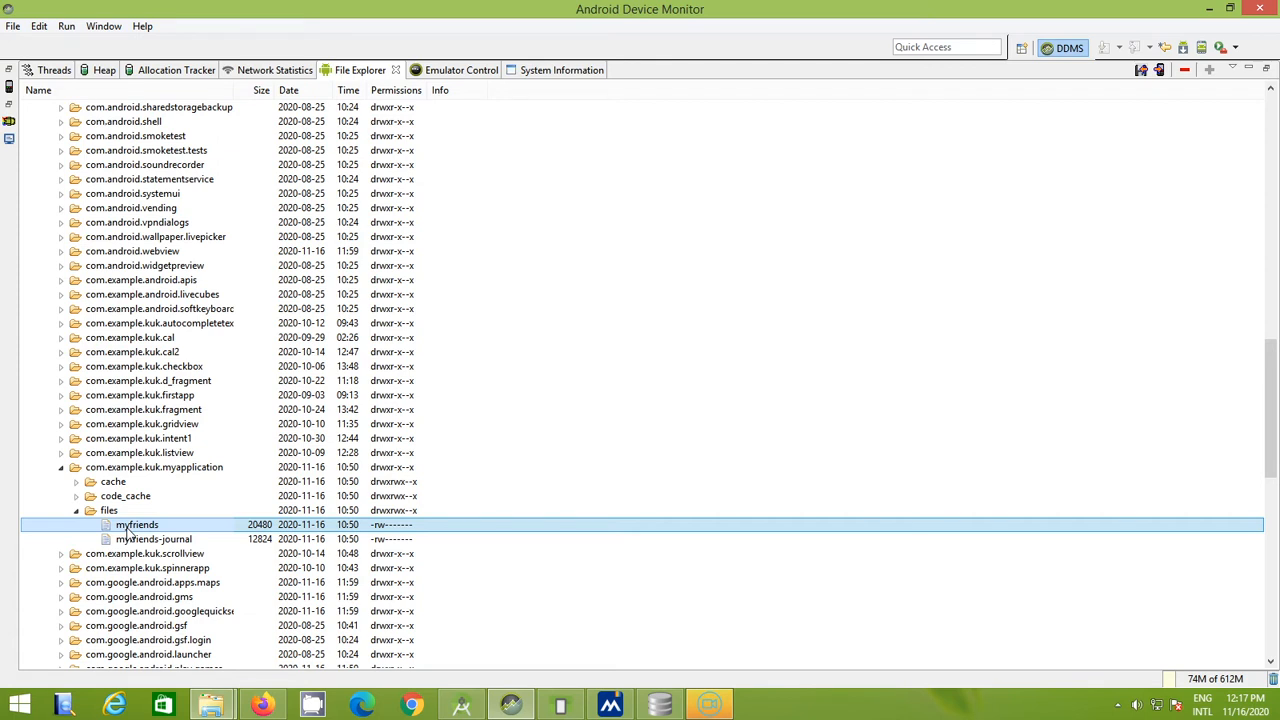
left_click(1142, 72)
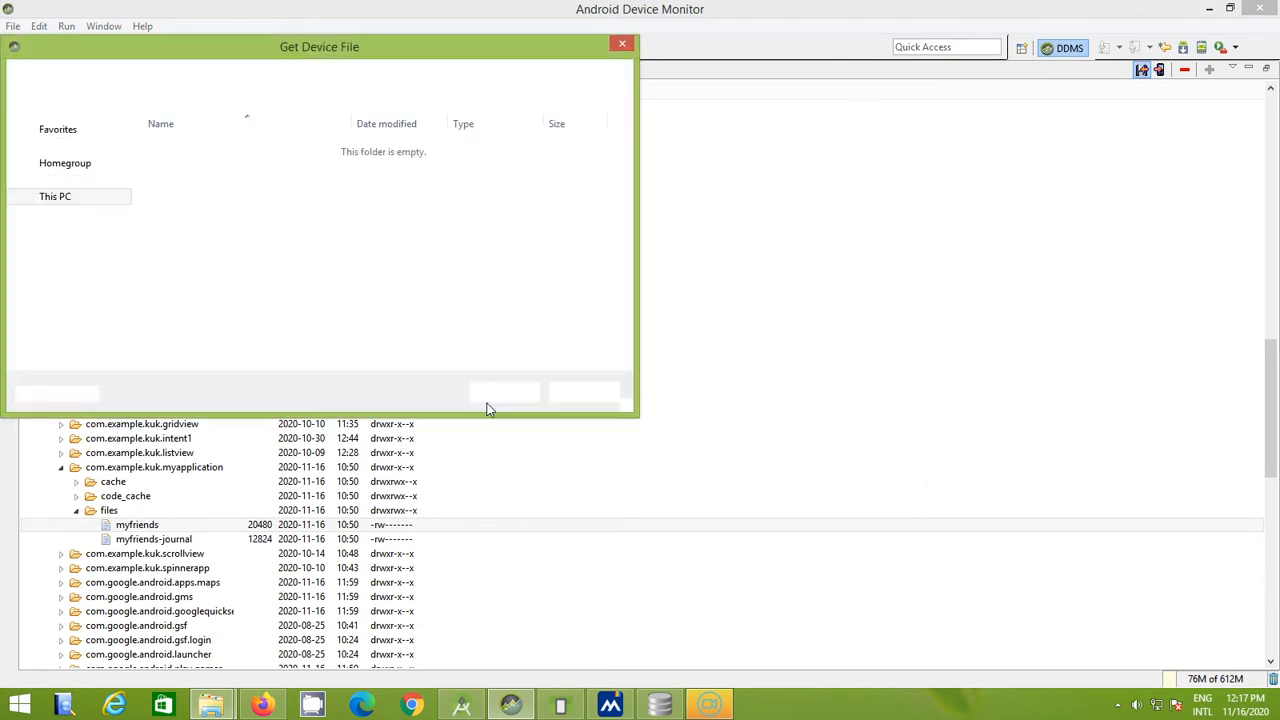
left_click_drag(357, 51, 474, 62)
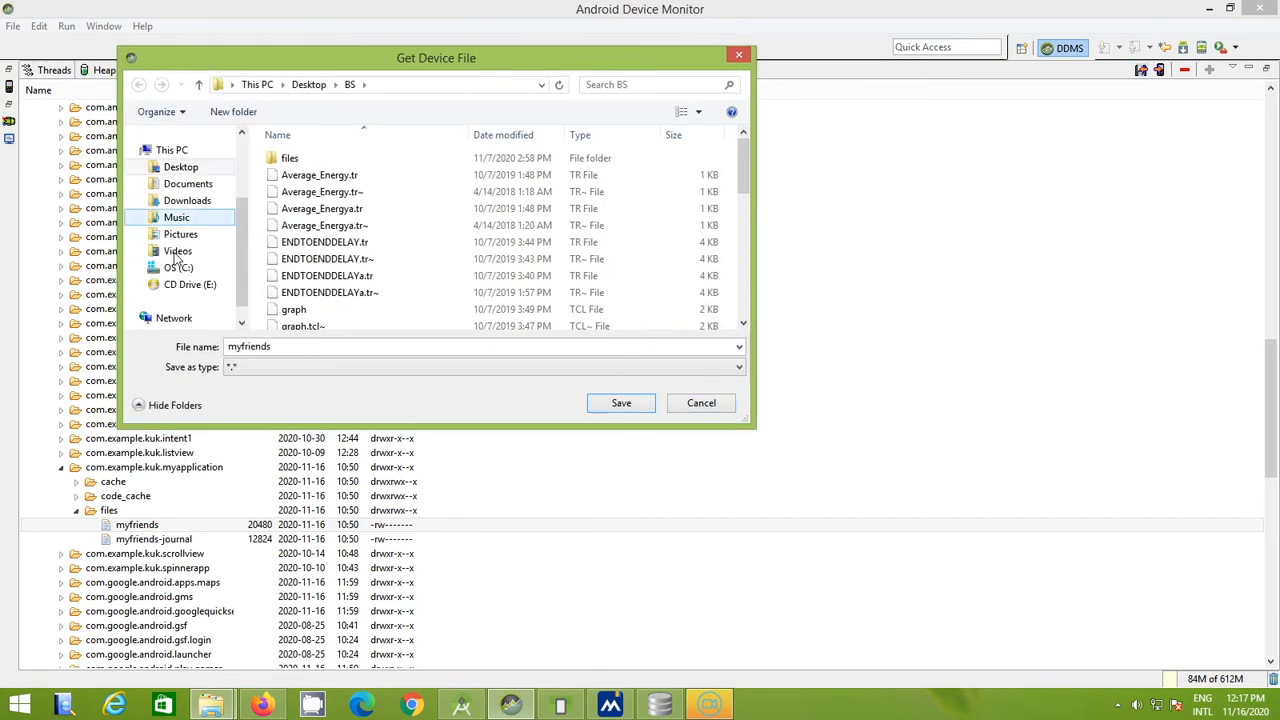
left_click(182, 168)
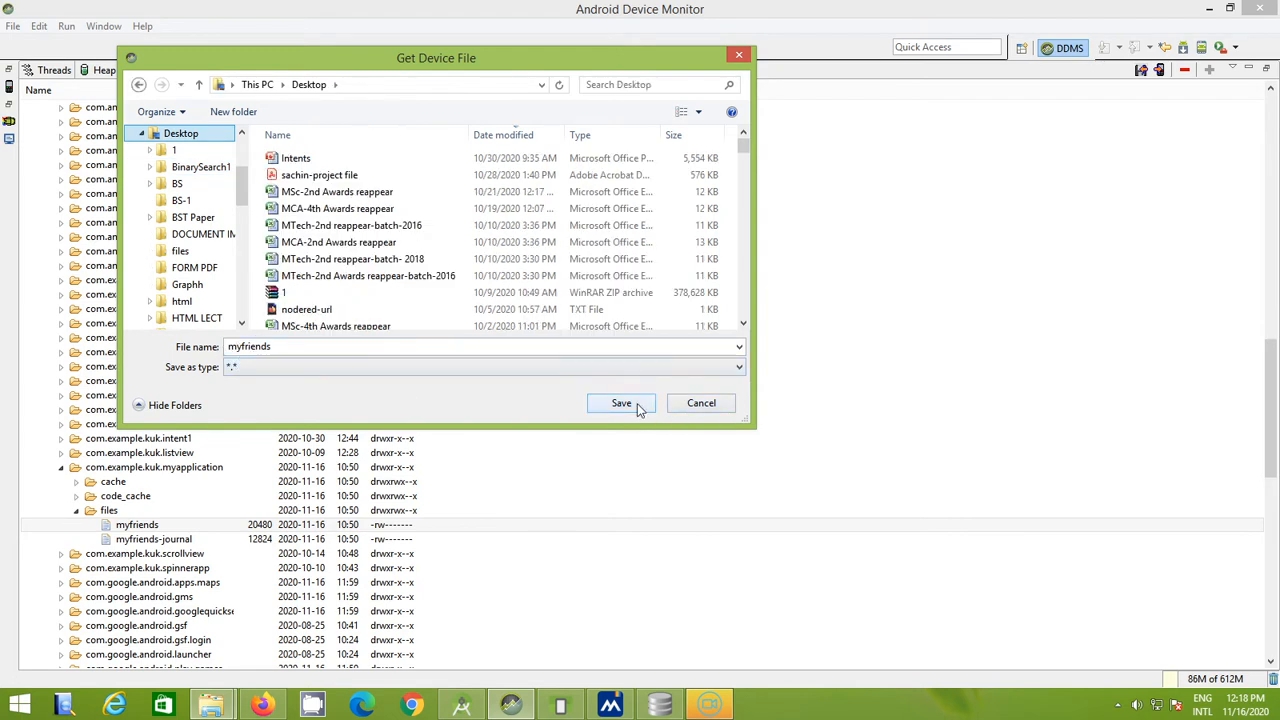
scroll(757, 145, "down", 5)
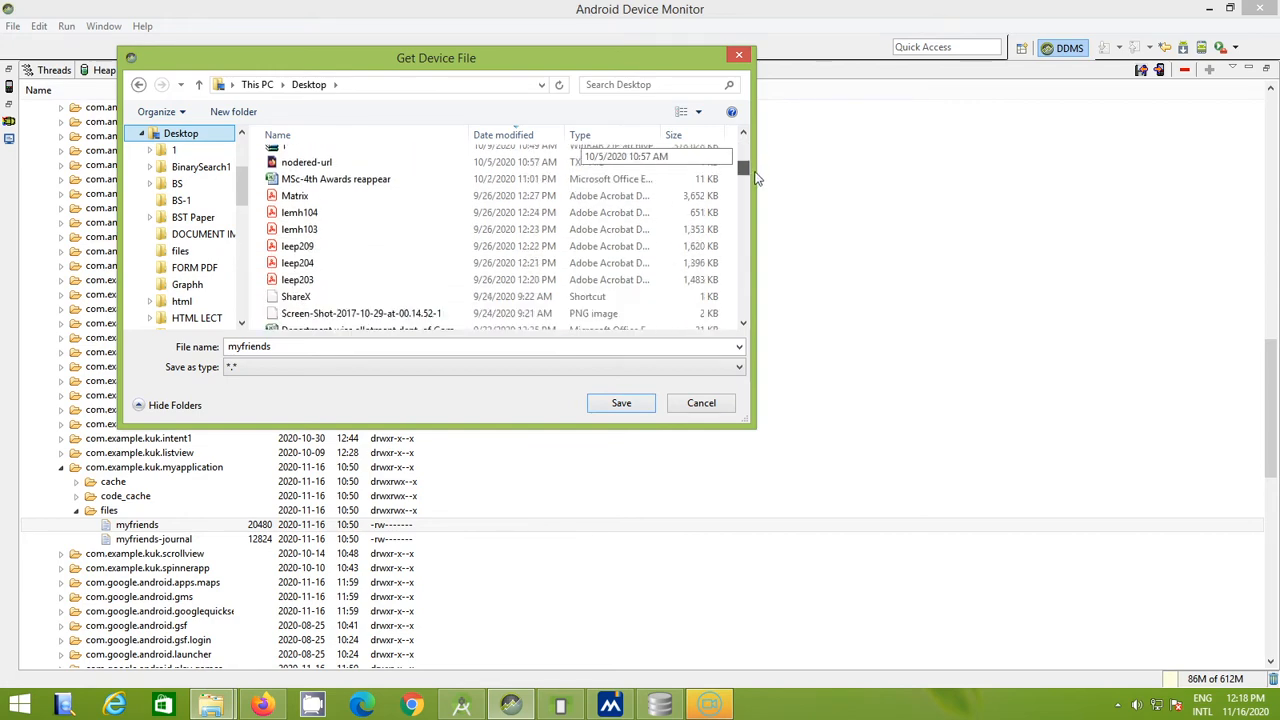
scroll(757, 145, "up", 5)
left_click(618, 405)
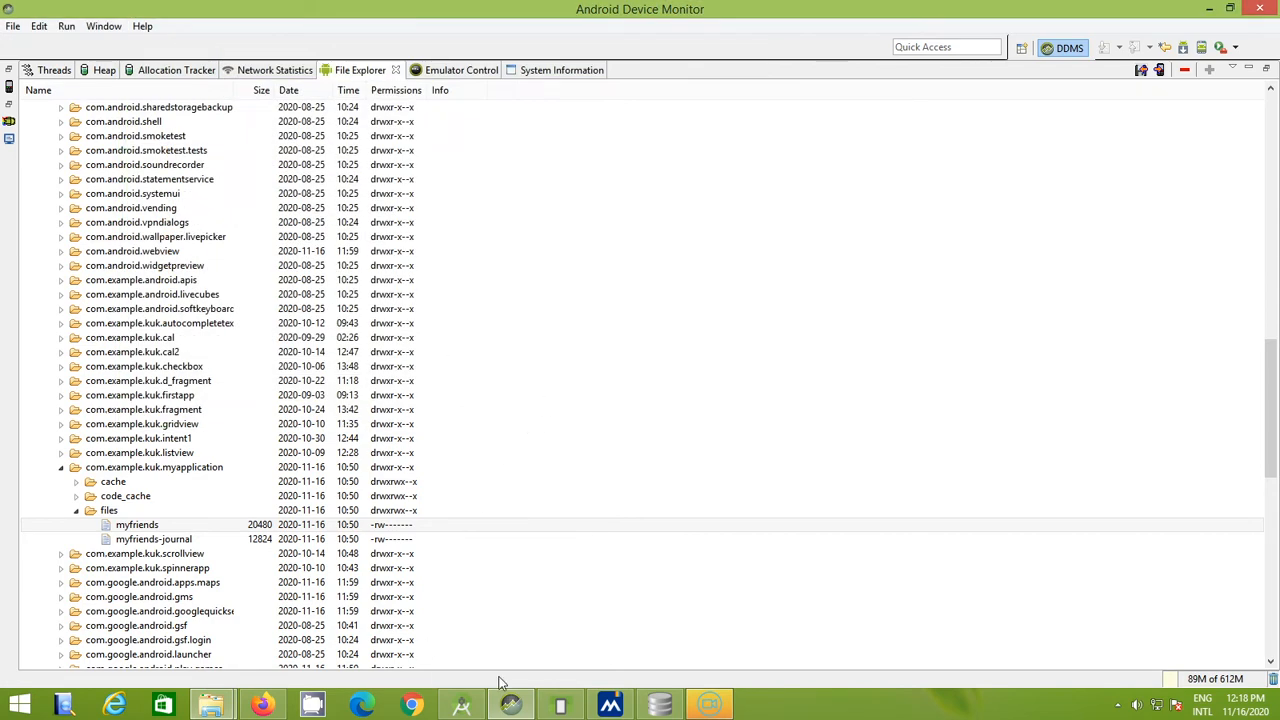
Switch to DB Browser for SQLite and start opening a database from the Desktop folder
left_click(663, 711)
mouse_move(610, 705)
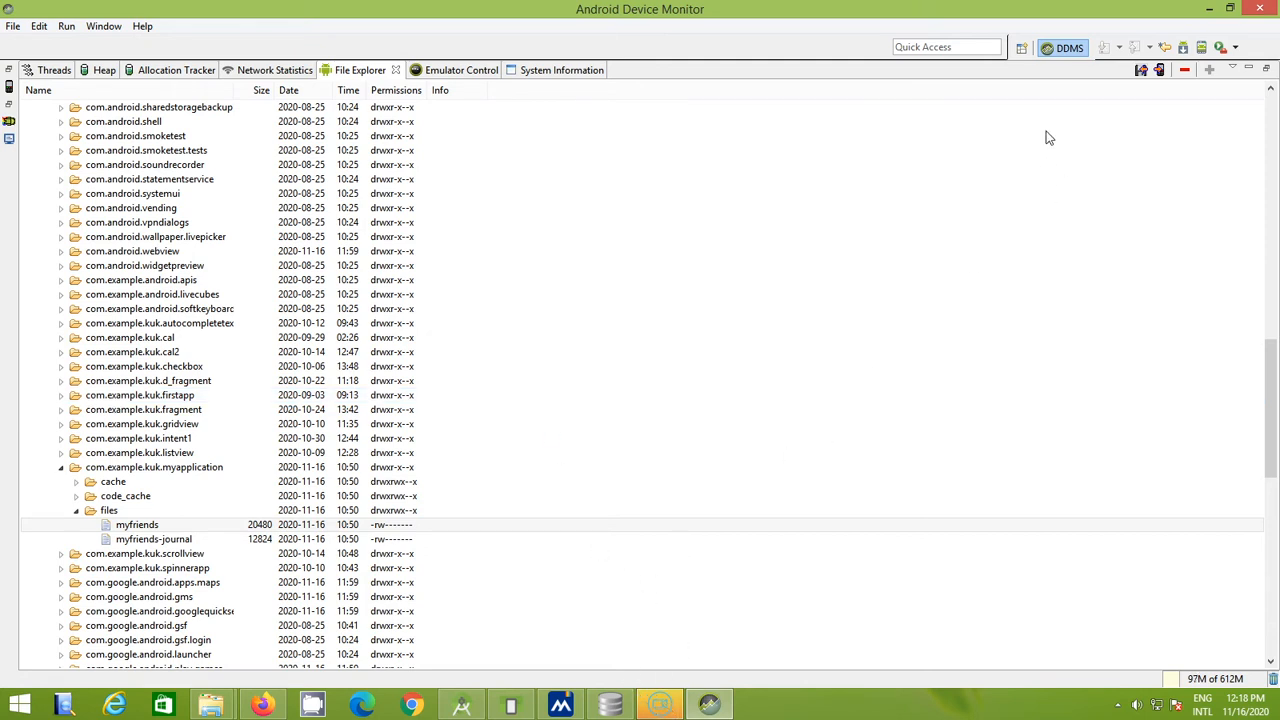
left_click(612, 706)
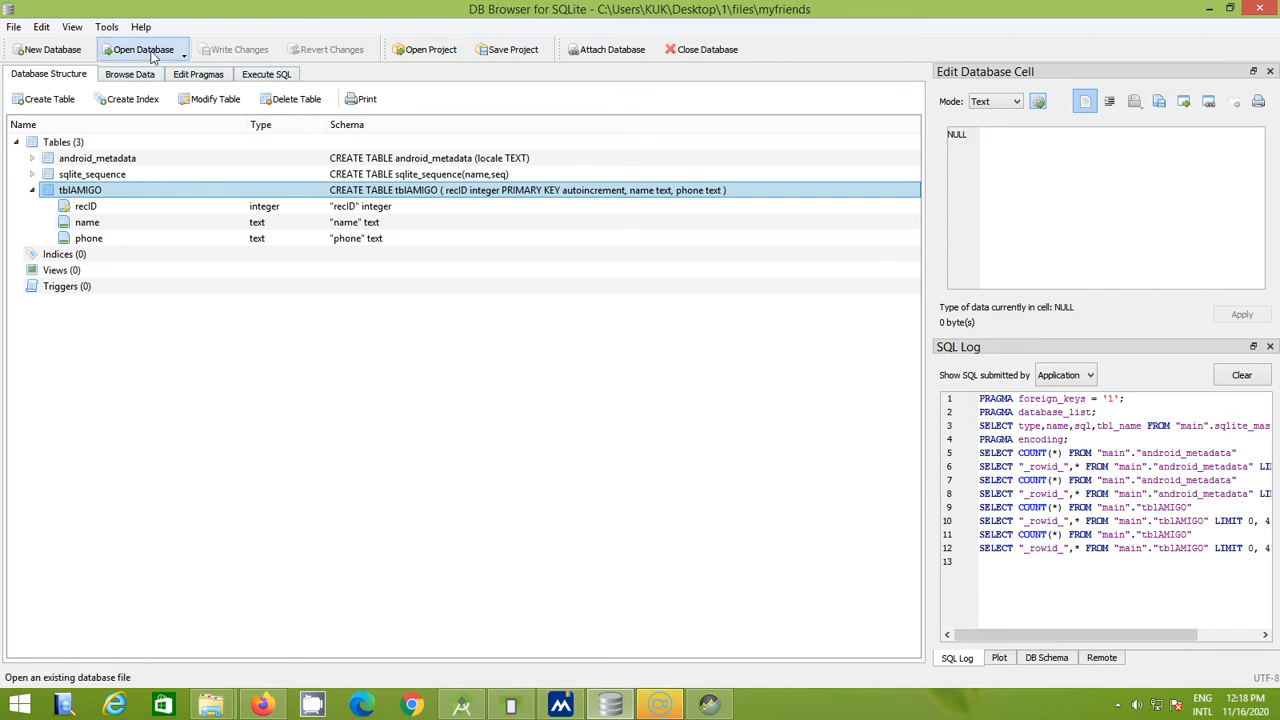
left_click(152, 57)
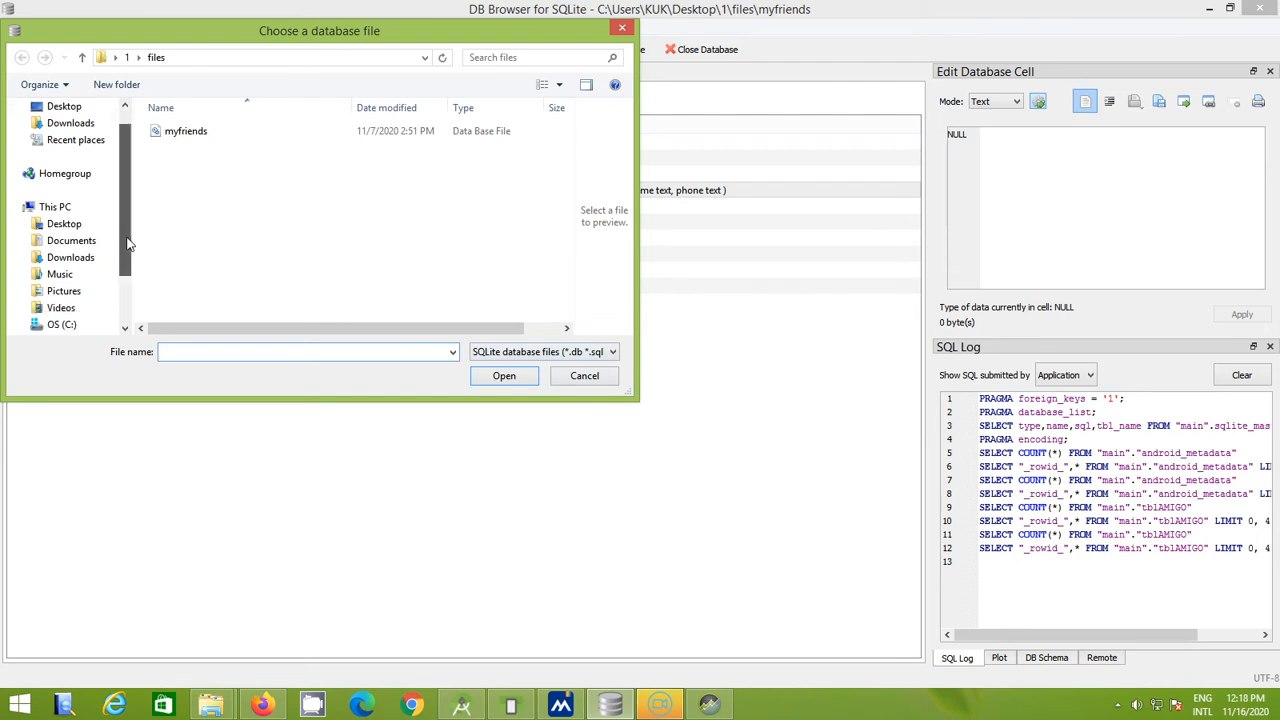
left_click(66, 131)
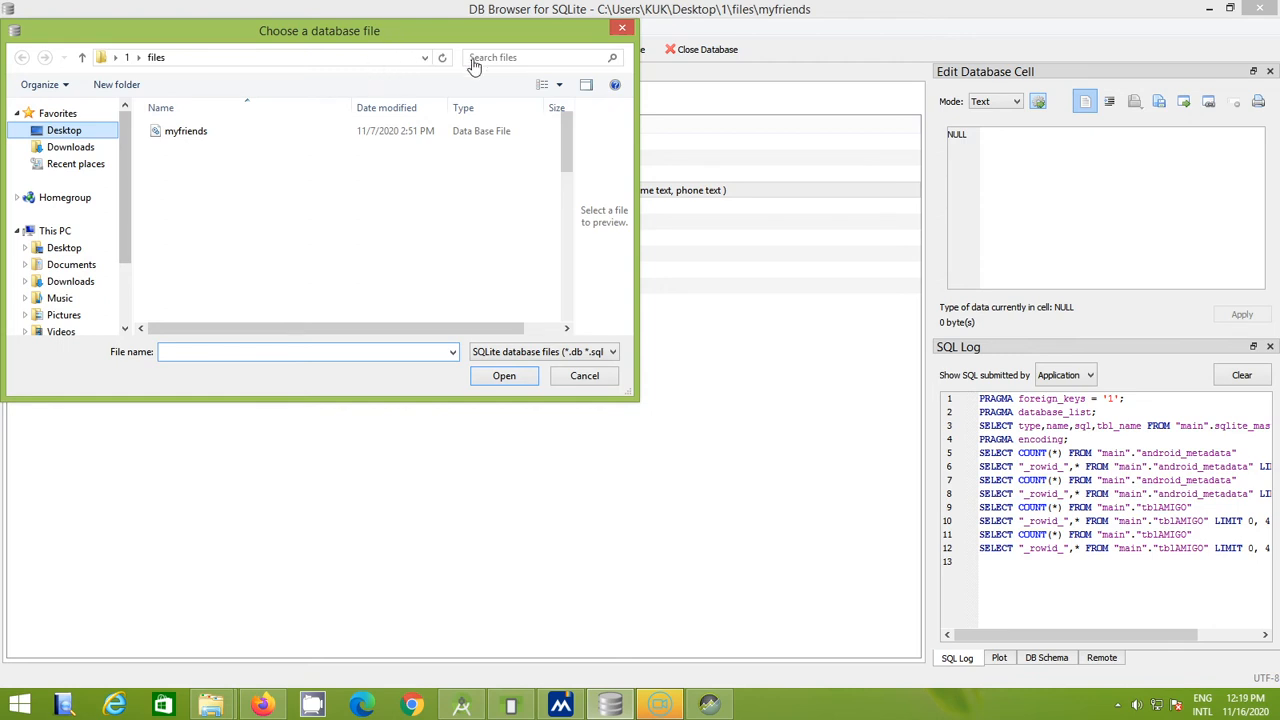
left_click_drag(418, 40, 502, 68)
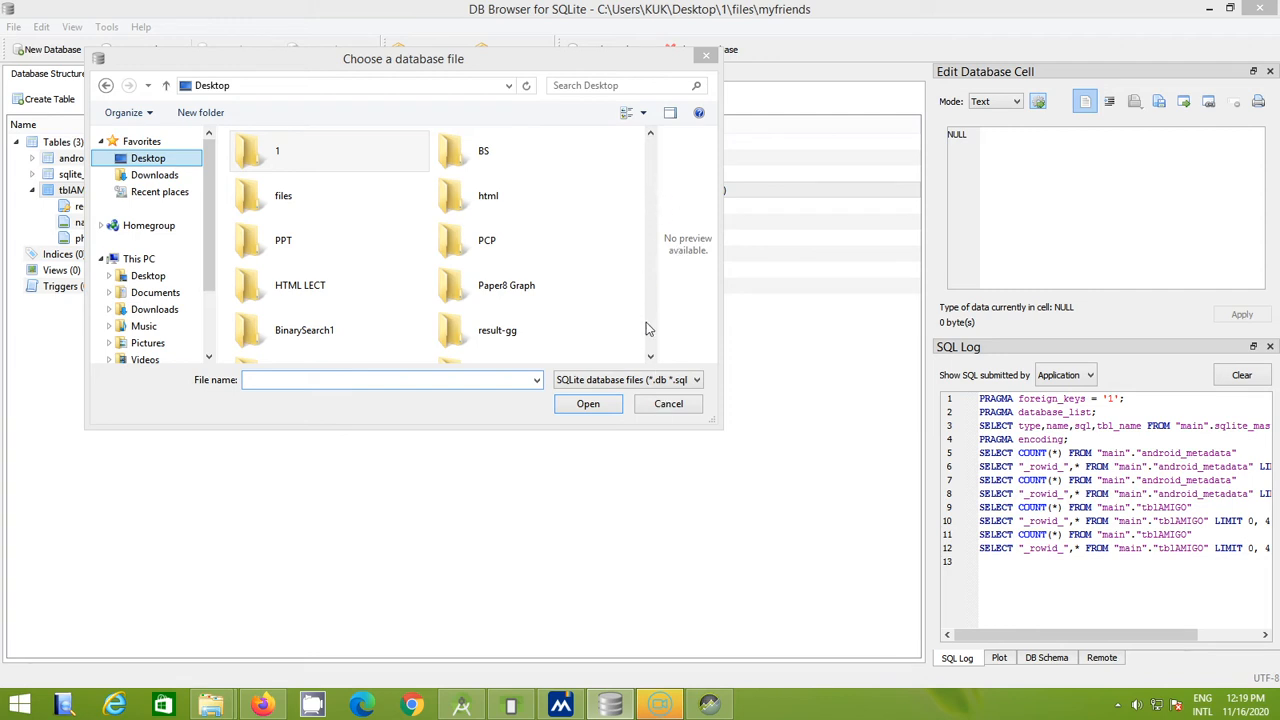
Set the database file chooser's file type filter to All files for the Desktop folder
scroll(645, 330, "down", 5)
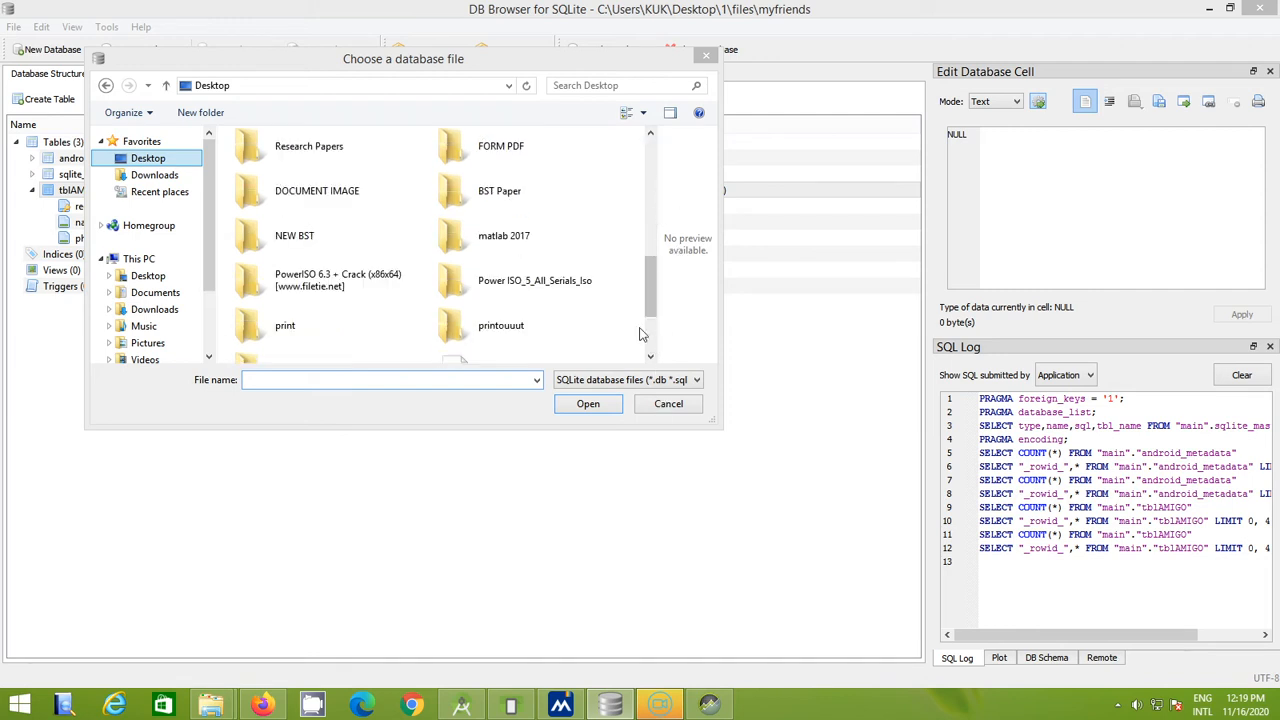
scroll(651, 343, "up", 1)
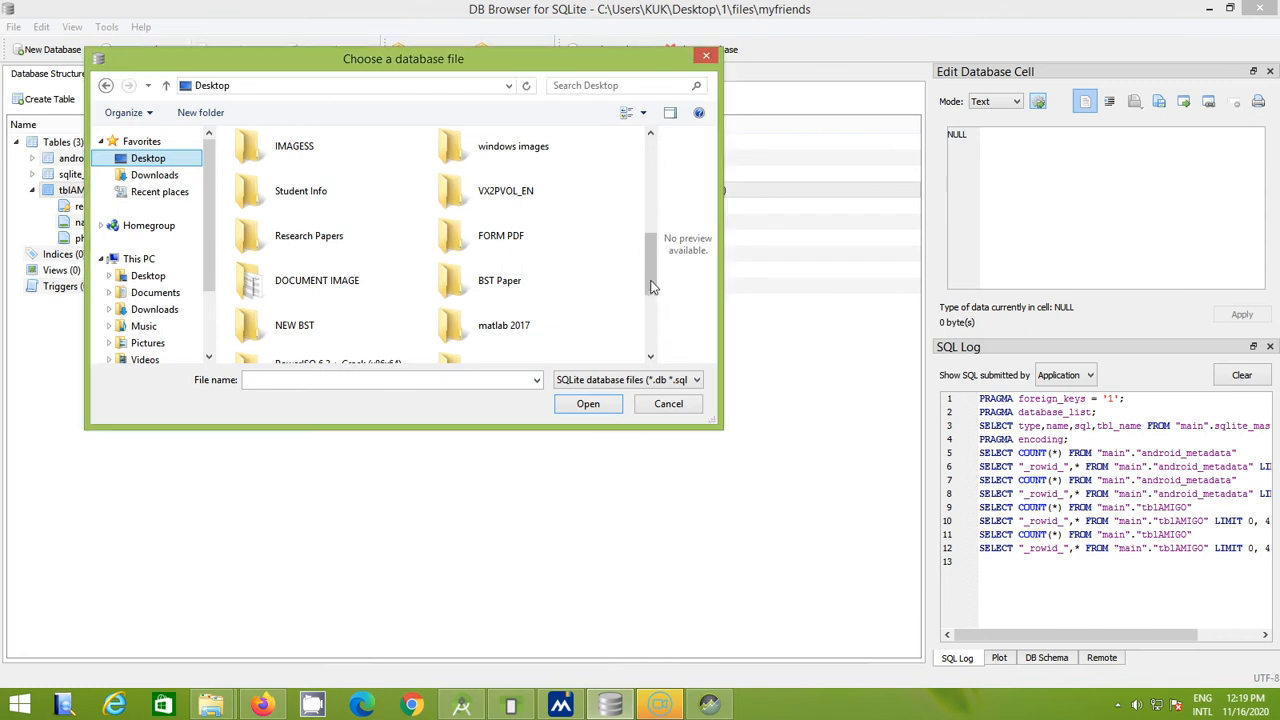
left_click(651, 343)
left_click_drag(651, 343, 649, 278)
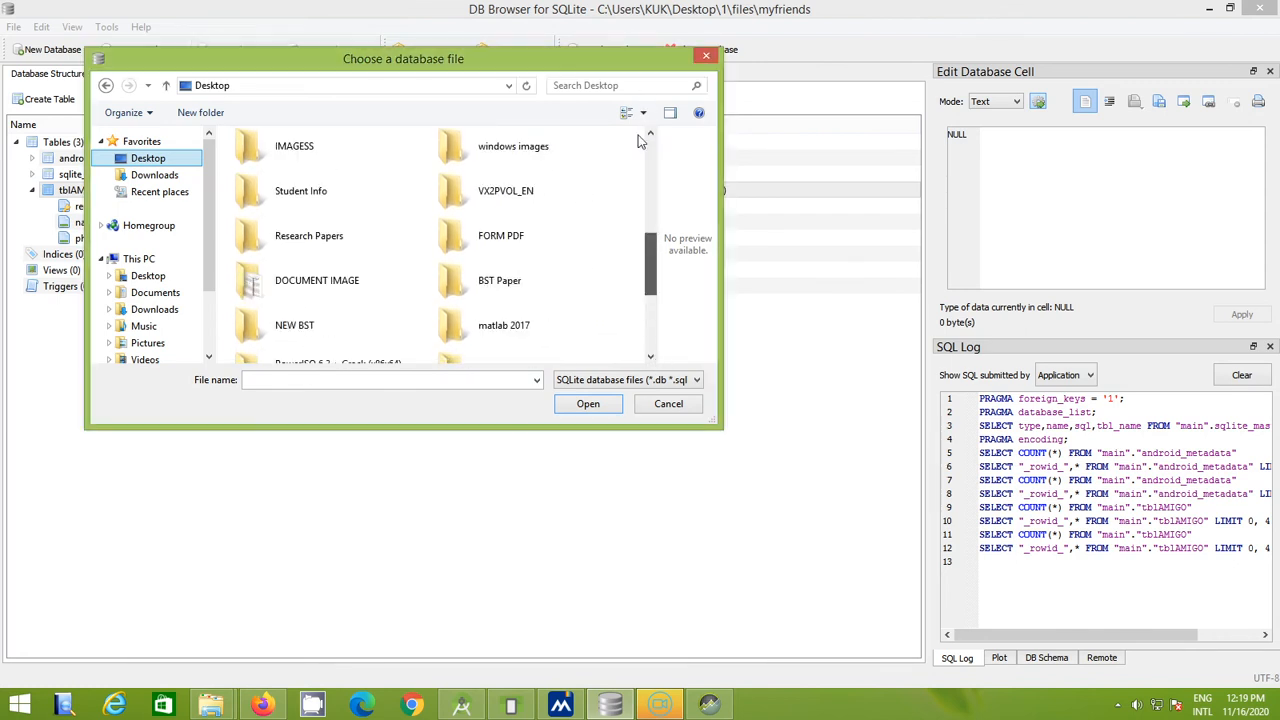
left_click(600, 408)
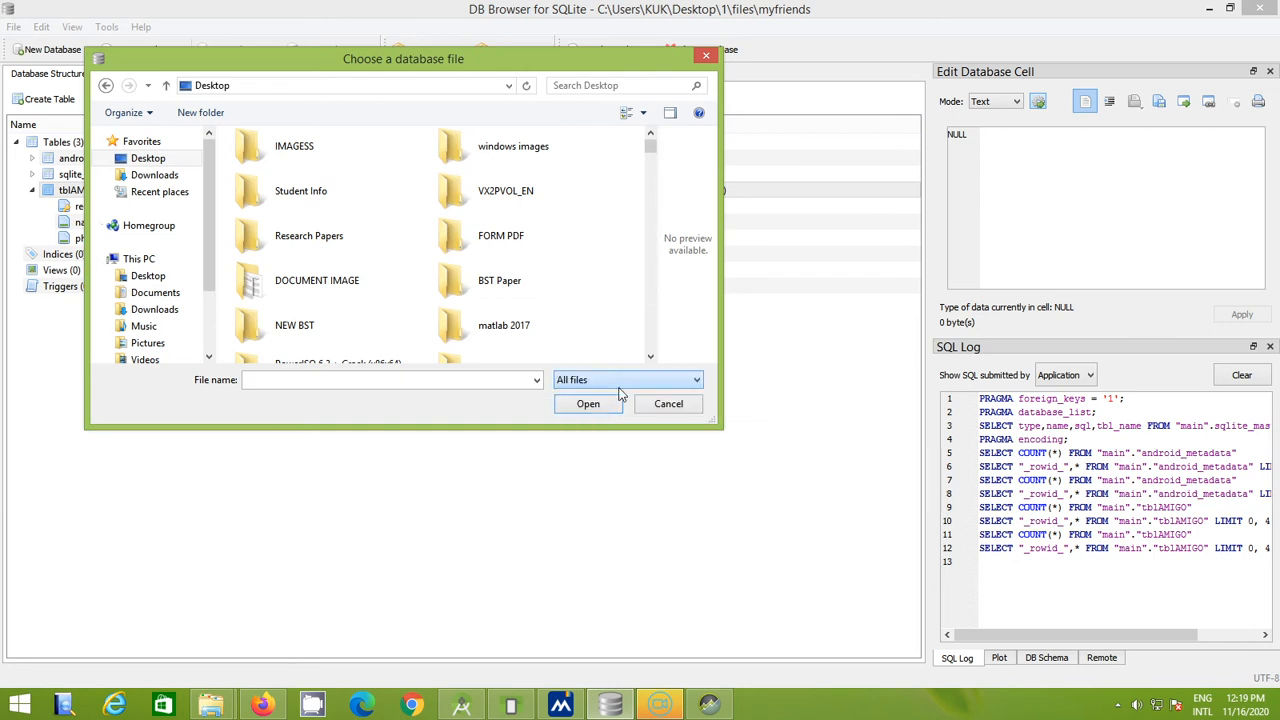
Find the myfriends file on the Desktop by its file name and open it as the database
left_click_drag(654, 274, 659, 160)
left_click(652, 143)
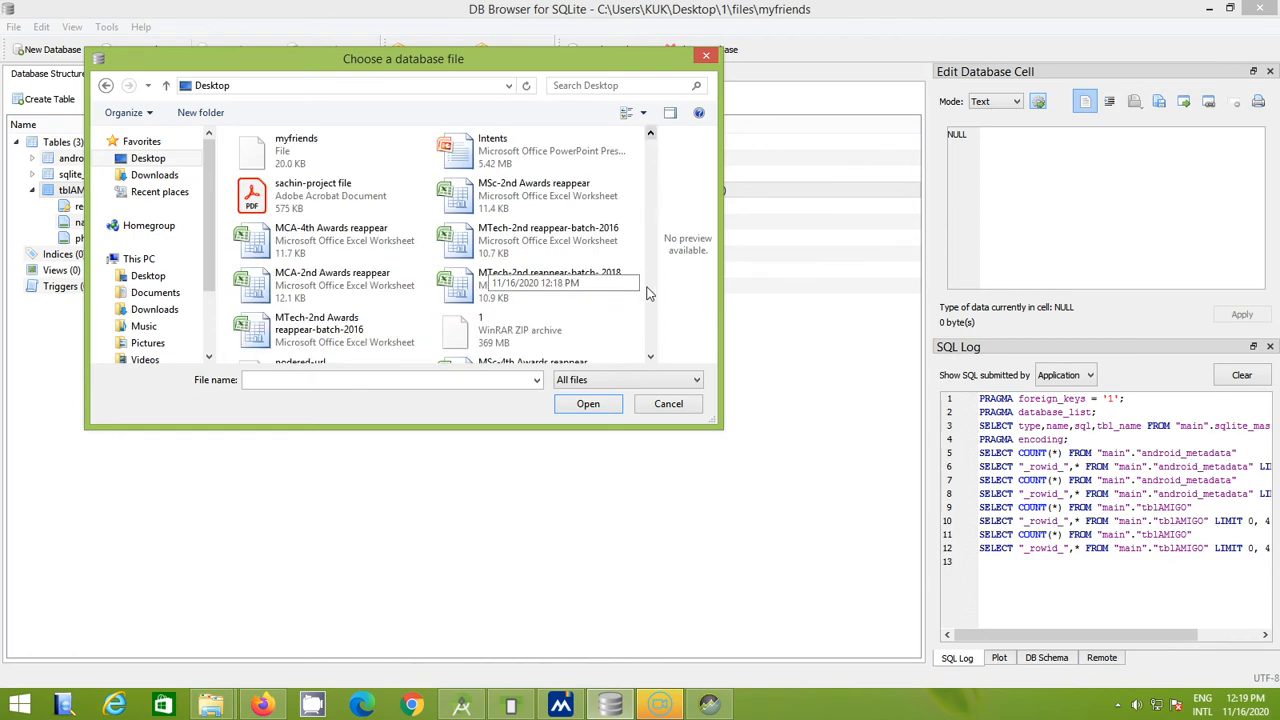
left_click_drag(646, 295, 655, 226)
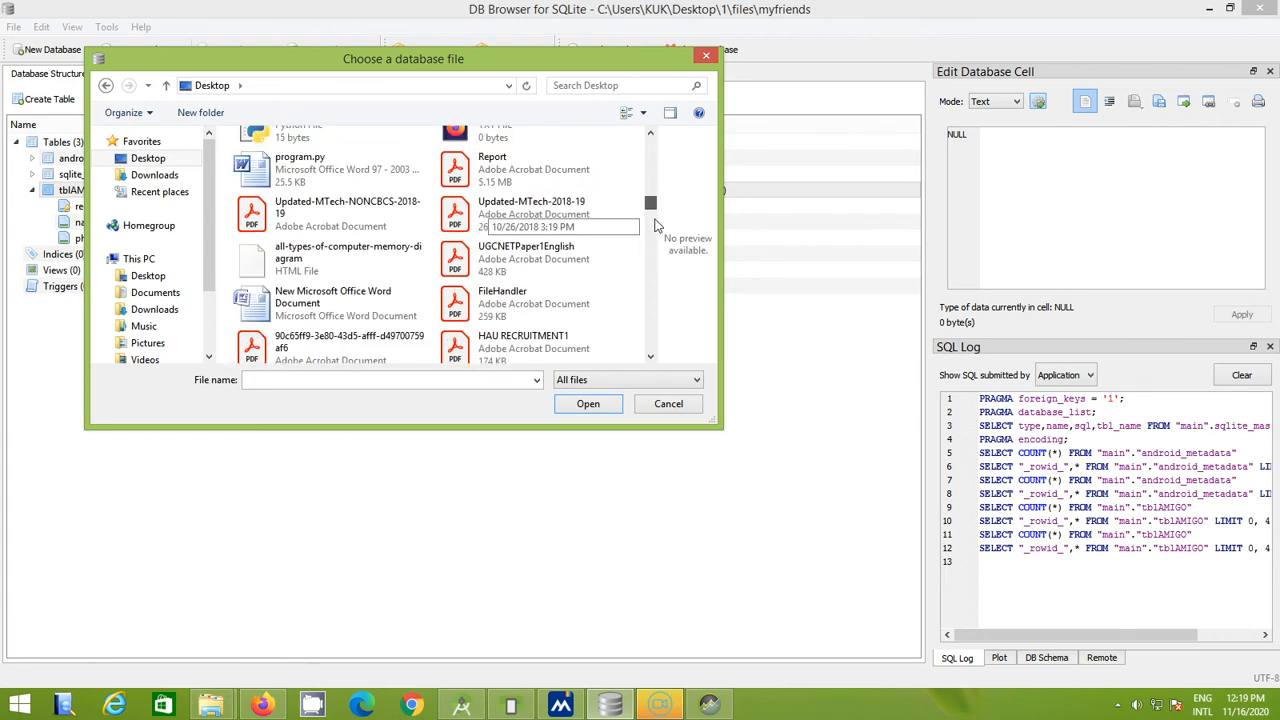
left_click_drag(641, 212, 651, 316)
left_click(656, 172)
left_click(366, 380)
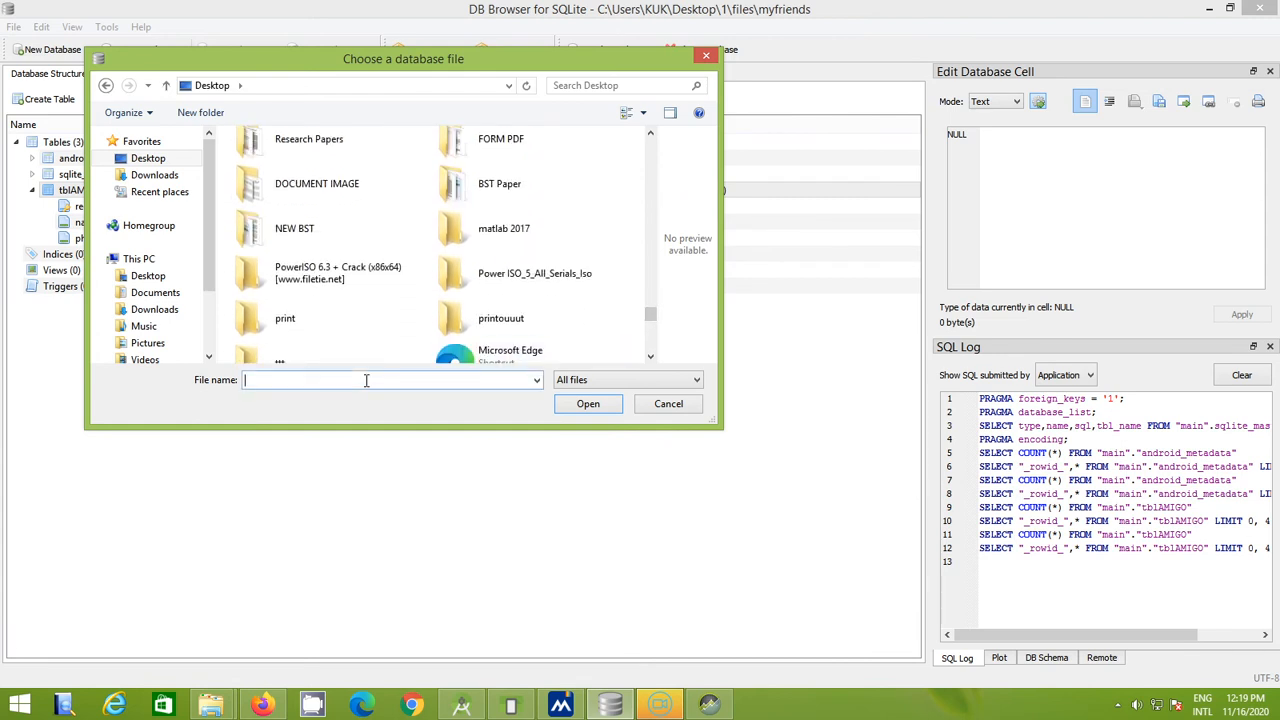
type("my")
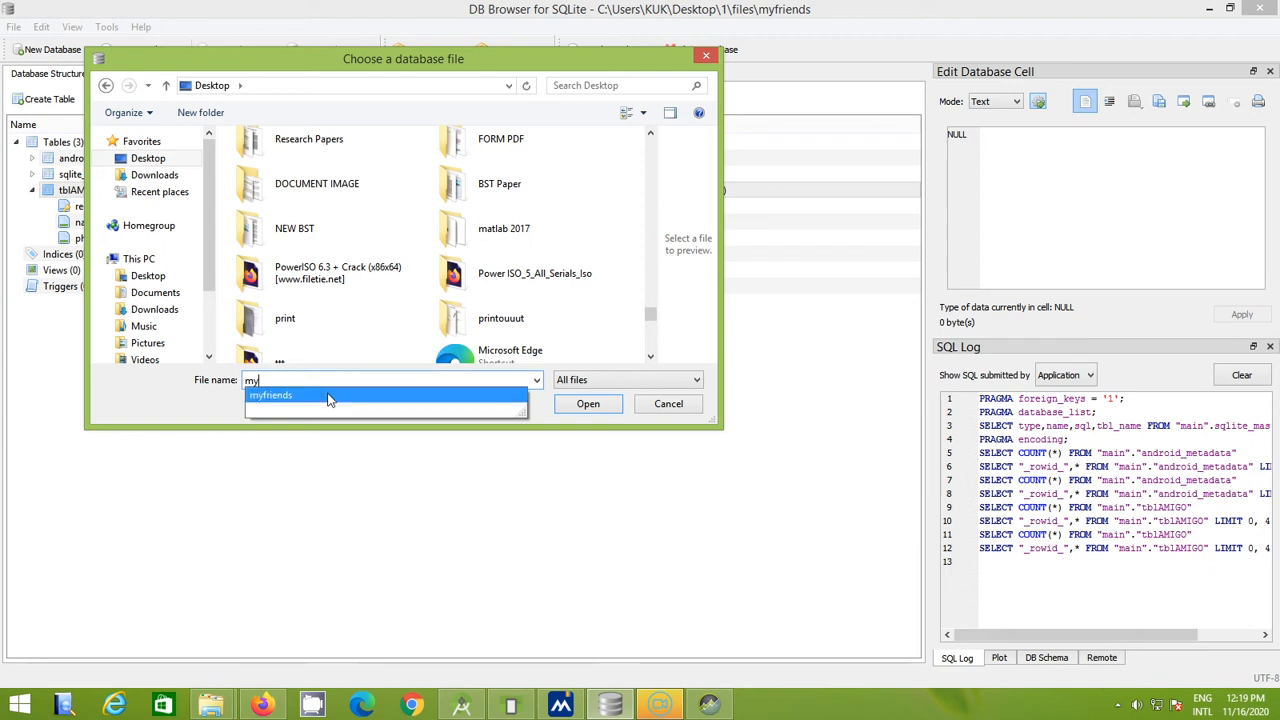
left_click(590, 404)
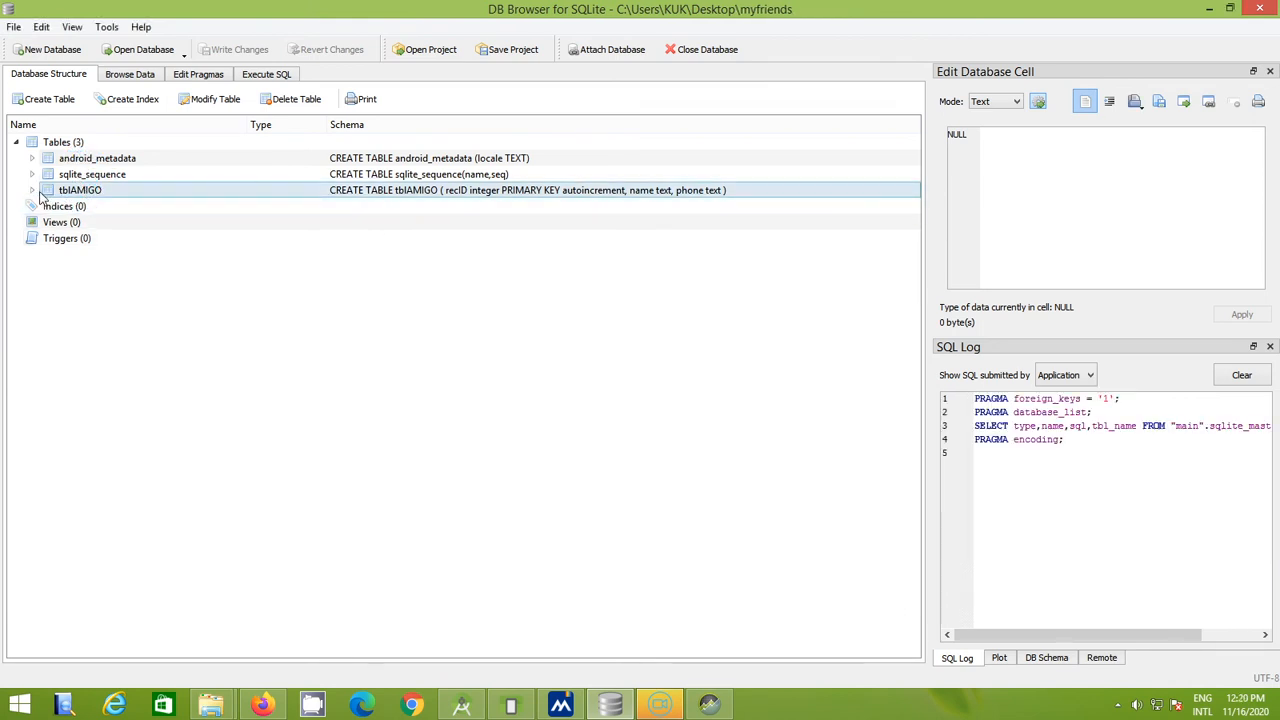
Expand the tblAMIGO table to inspect its columns, and display the records stored in tblAMIGO
double_click(70, 192)
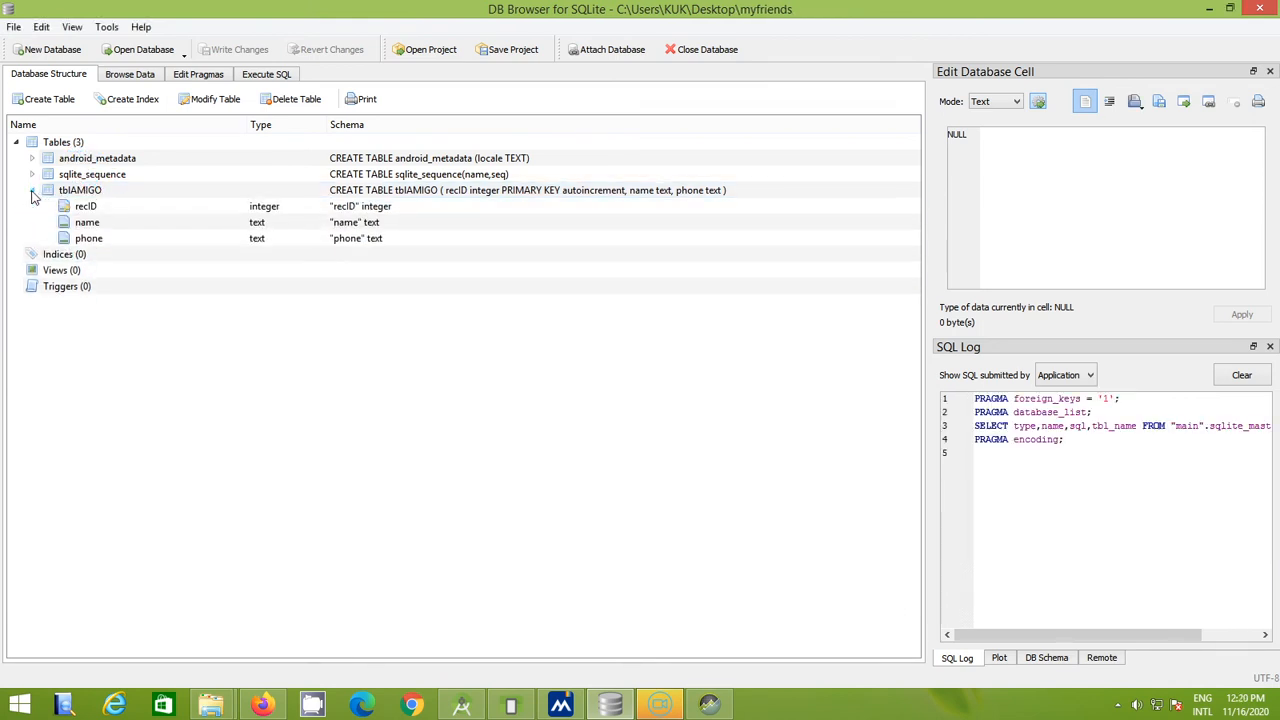
left_click(88, 194)
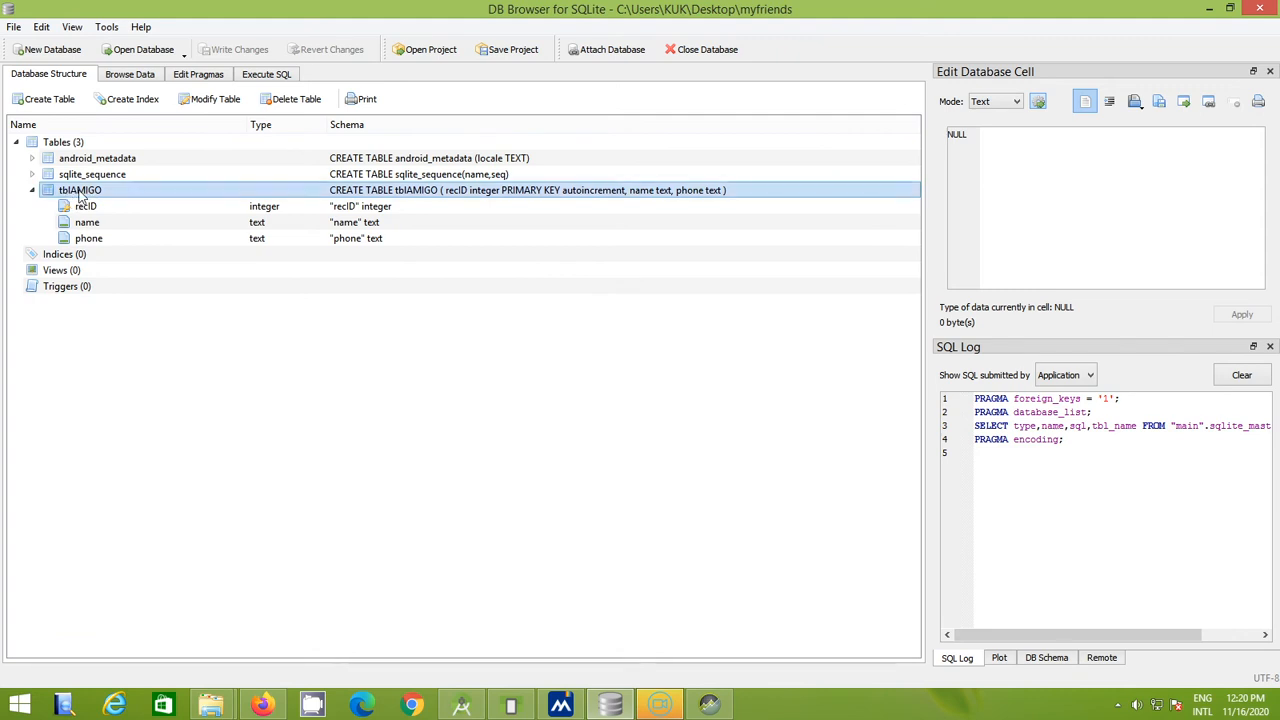
left_click(136, 80)
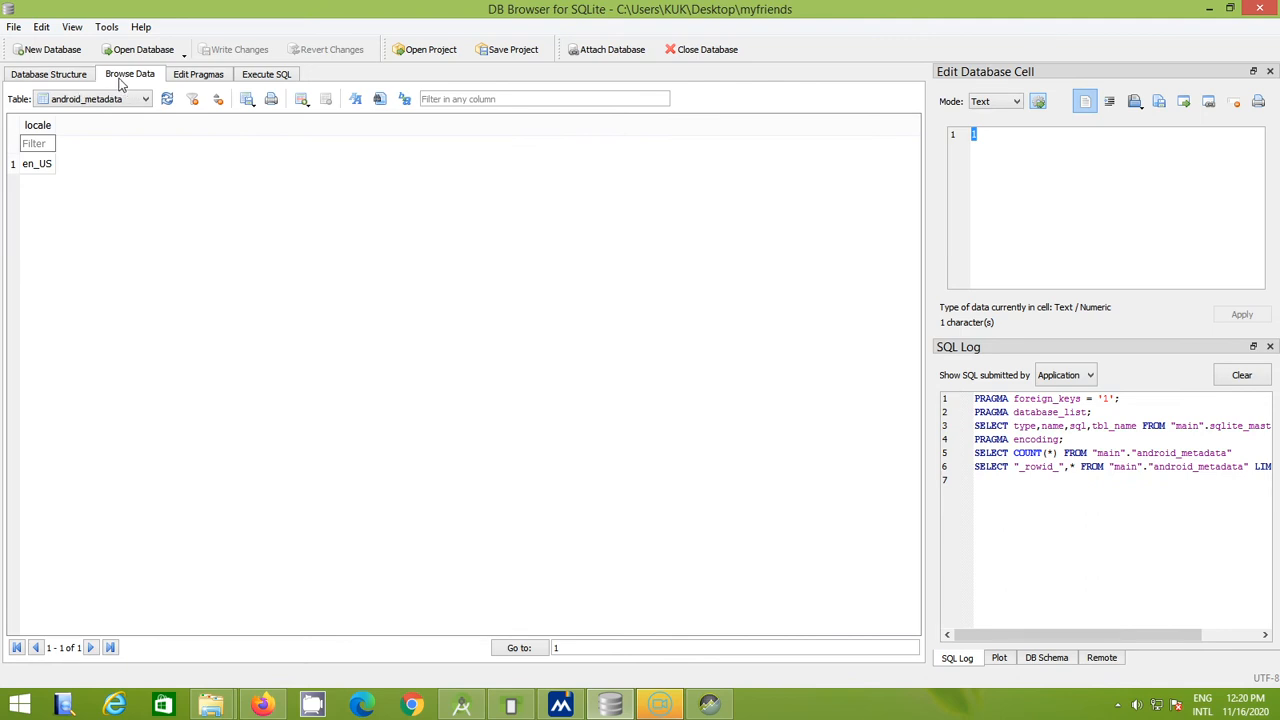
left_click(133, 100)
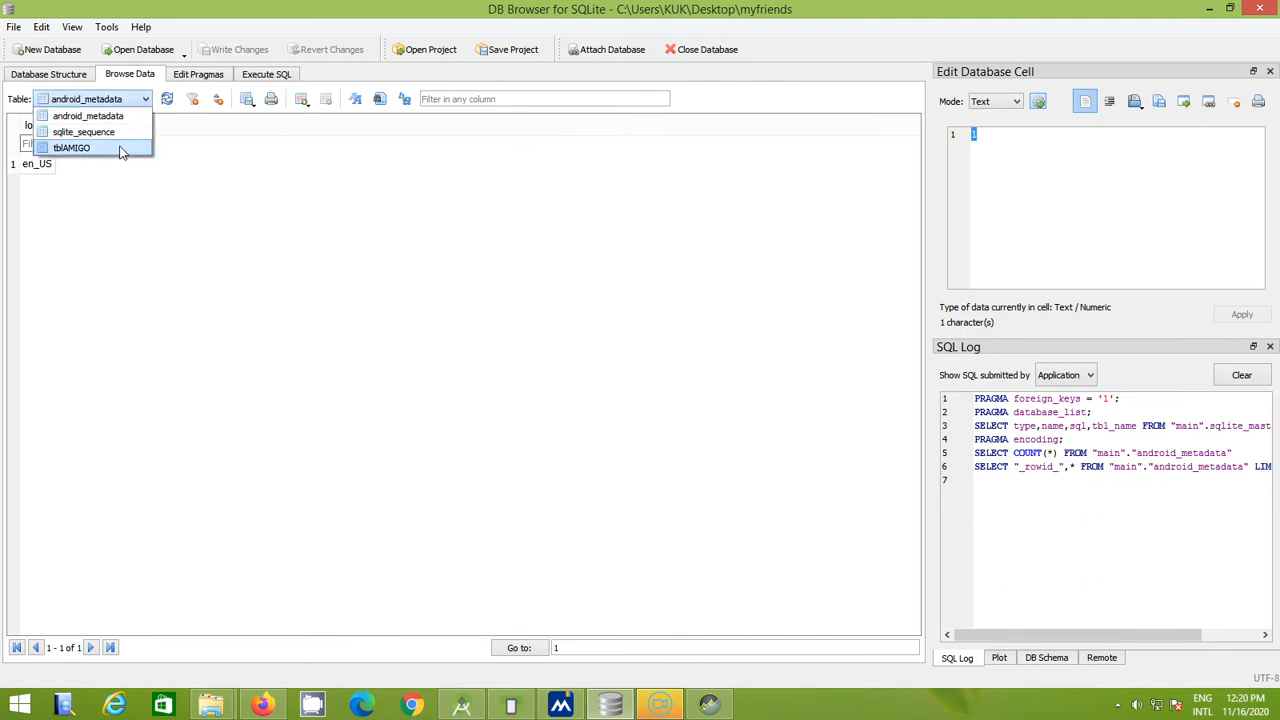
left_click(130, 114)
left_click(145, 99)
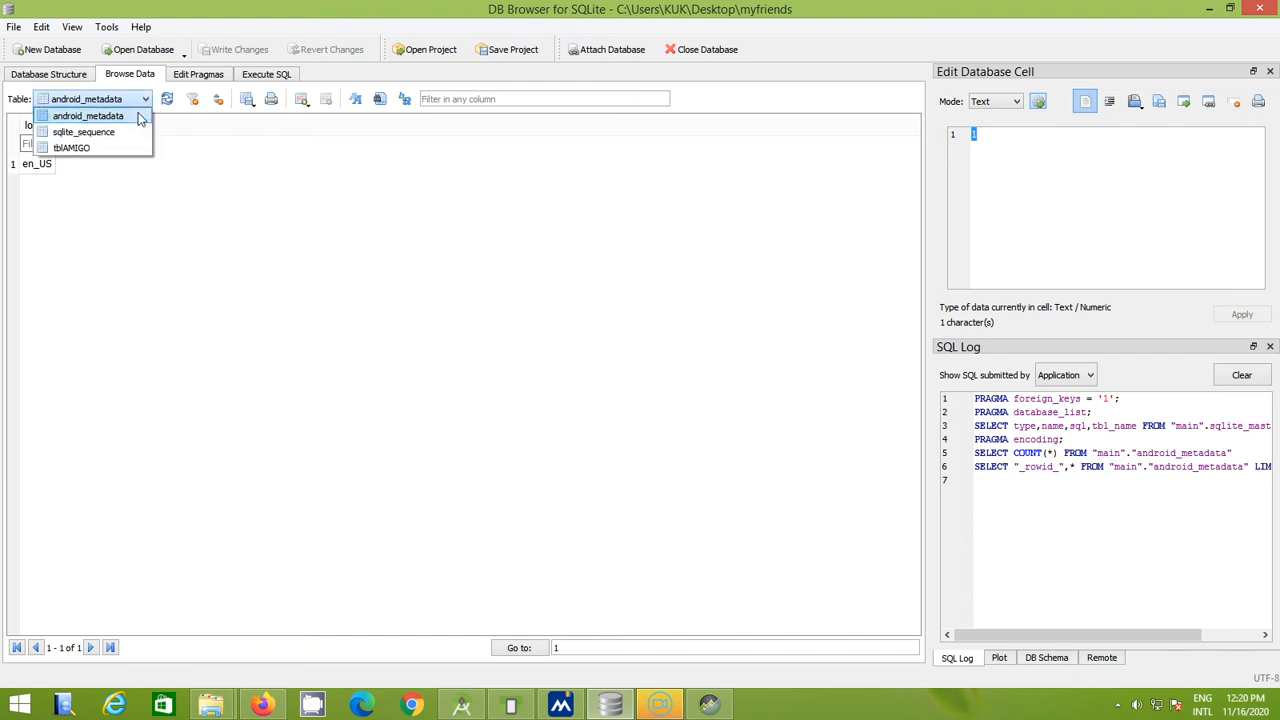
left_click(88, 147)
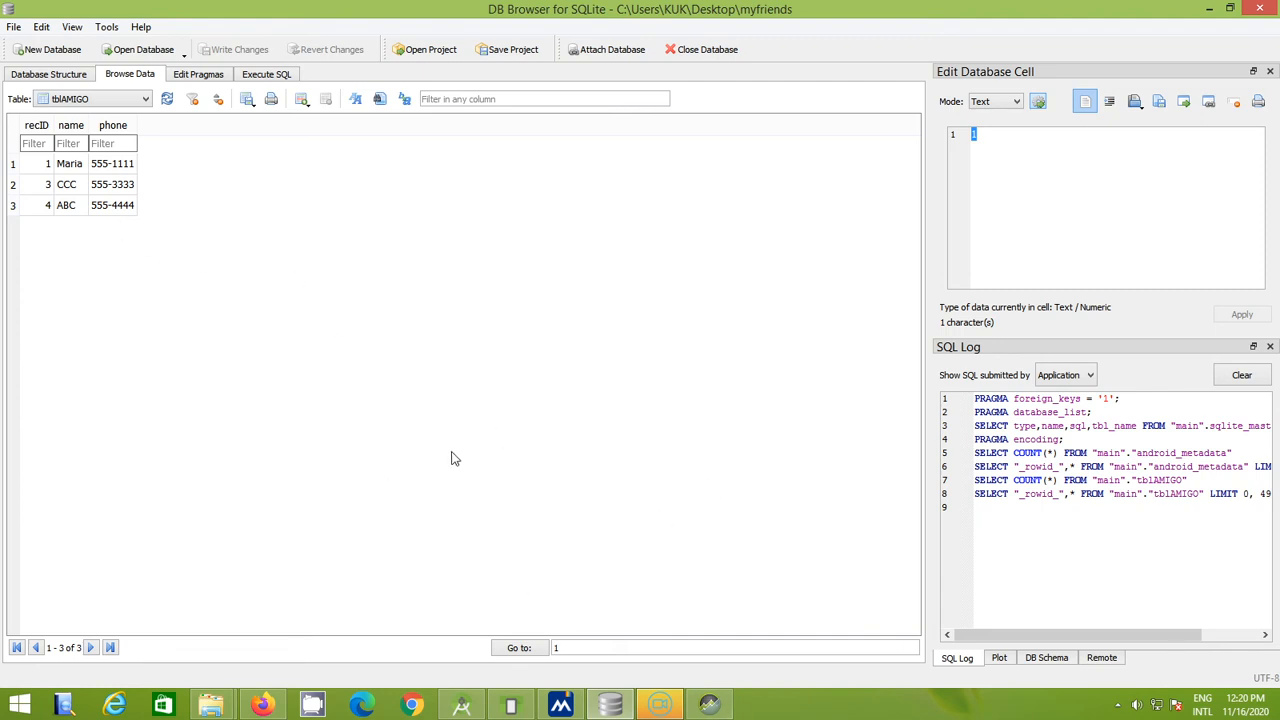
Switch to Android Device Monitor and review where myfriends is stored, in the files folder of com.example.kuk.myapplication under data/data
left_click(509, 708)
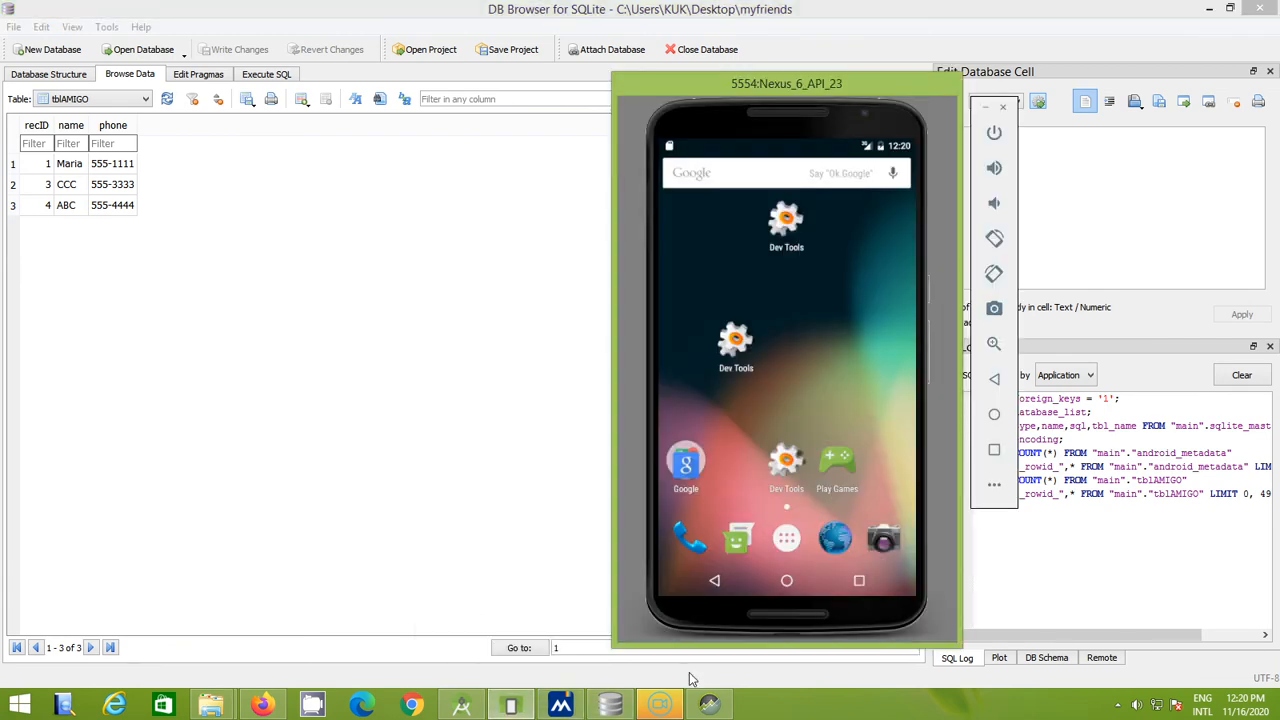
left_click(709, 705)
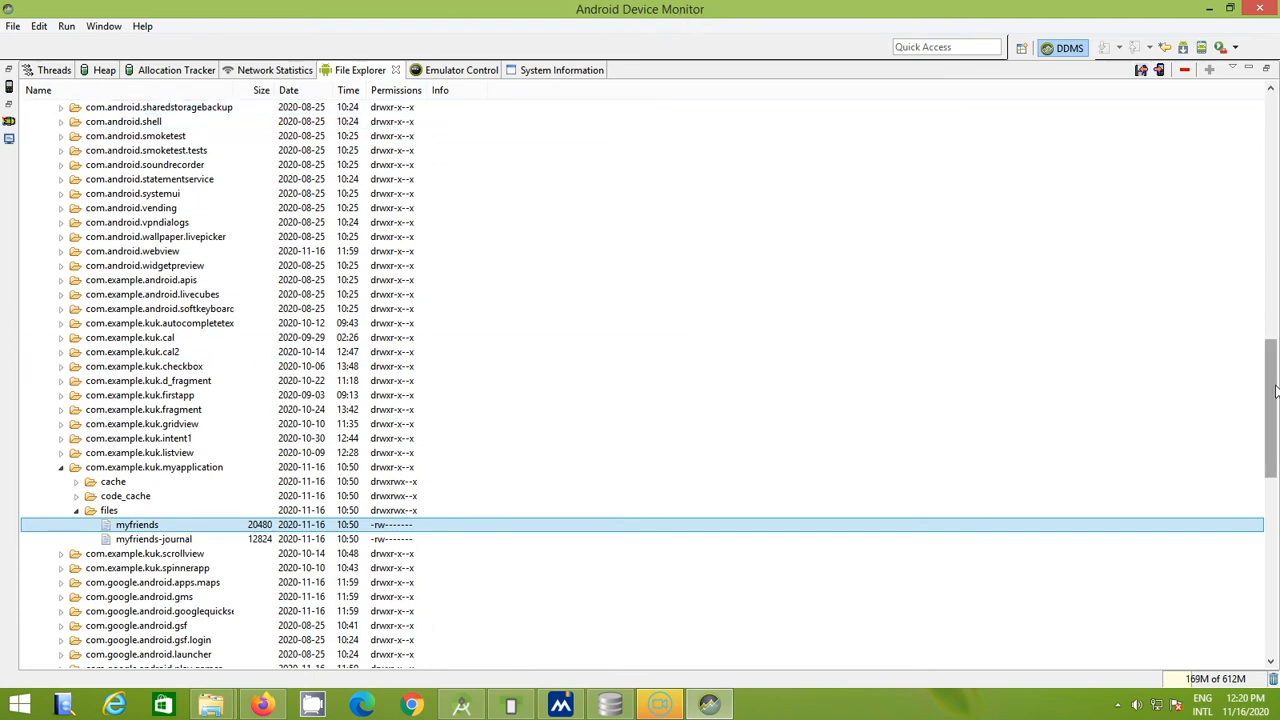
left_click_drag(1272, 386, 1274, 112)
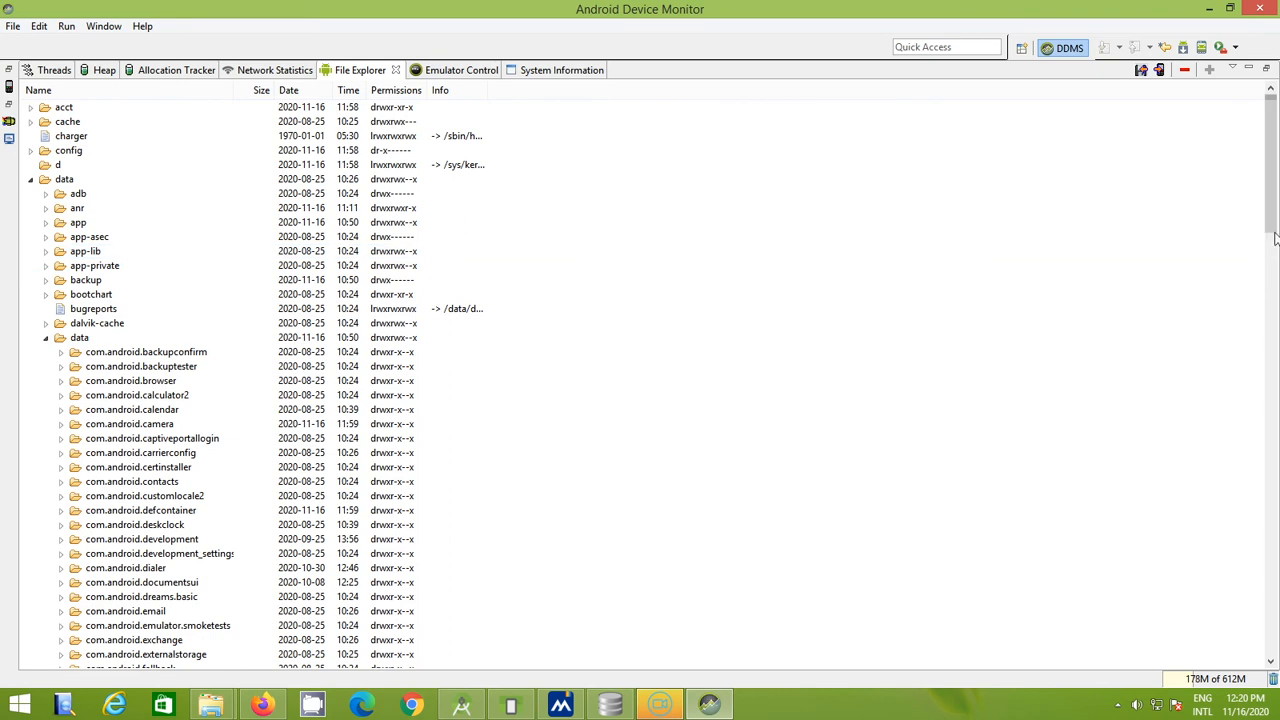
scroll(1275, 240, "down", 9)
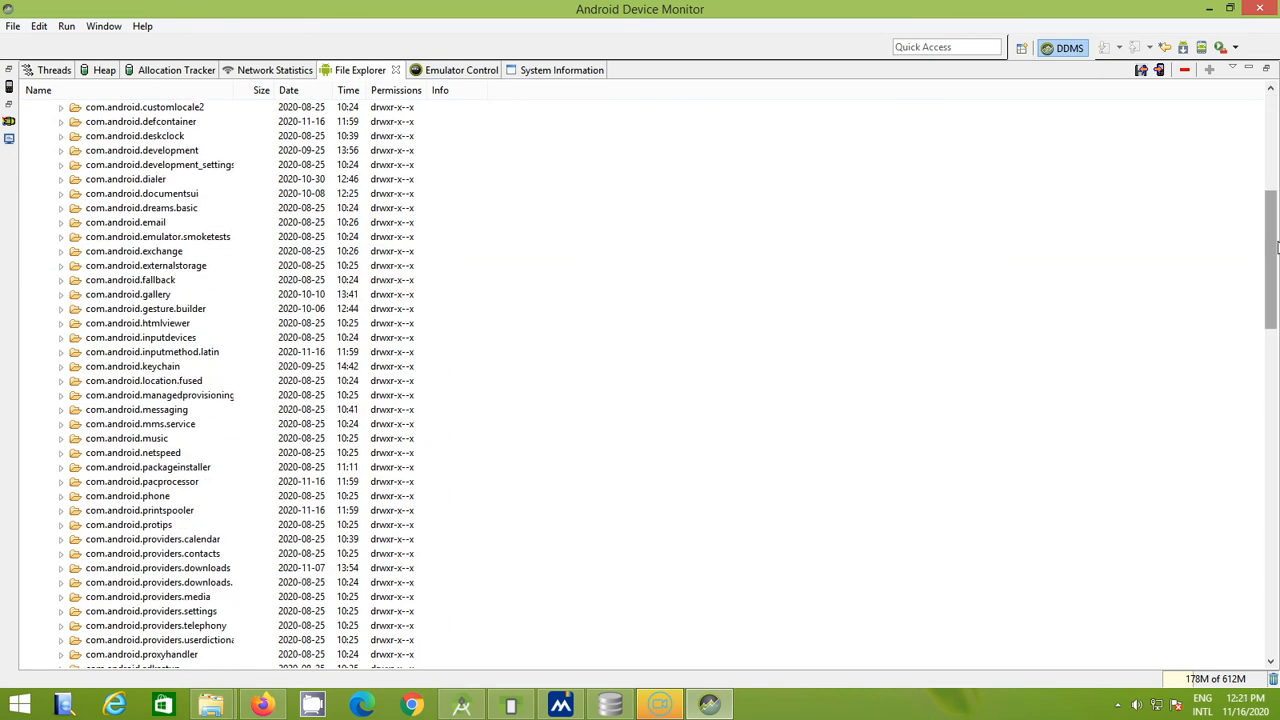
left_click_drag(1273, 240, 1270, 413)
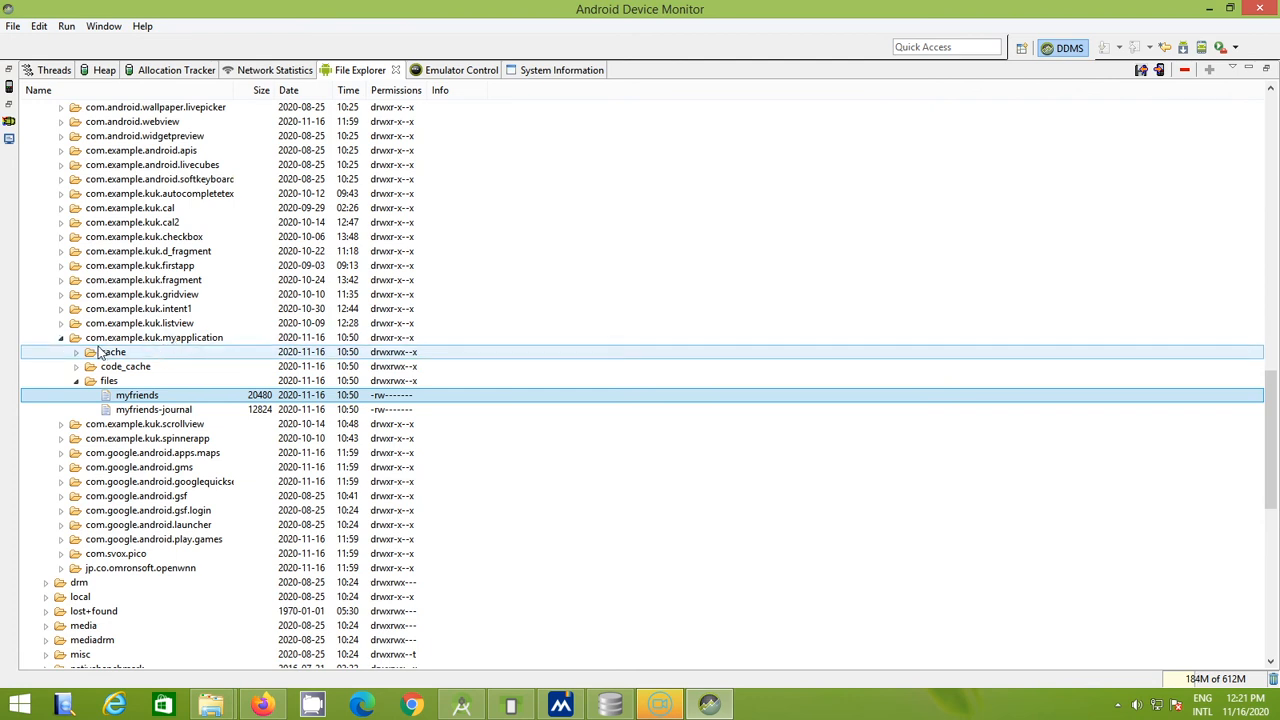
left_click(176, 343)
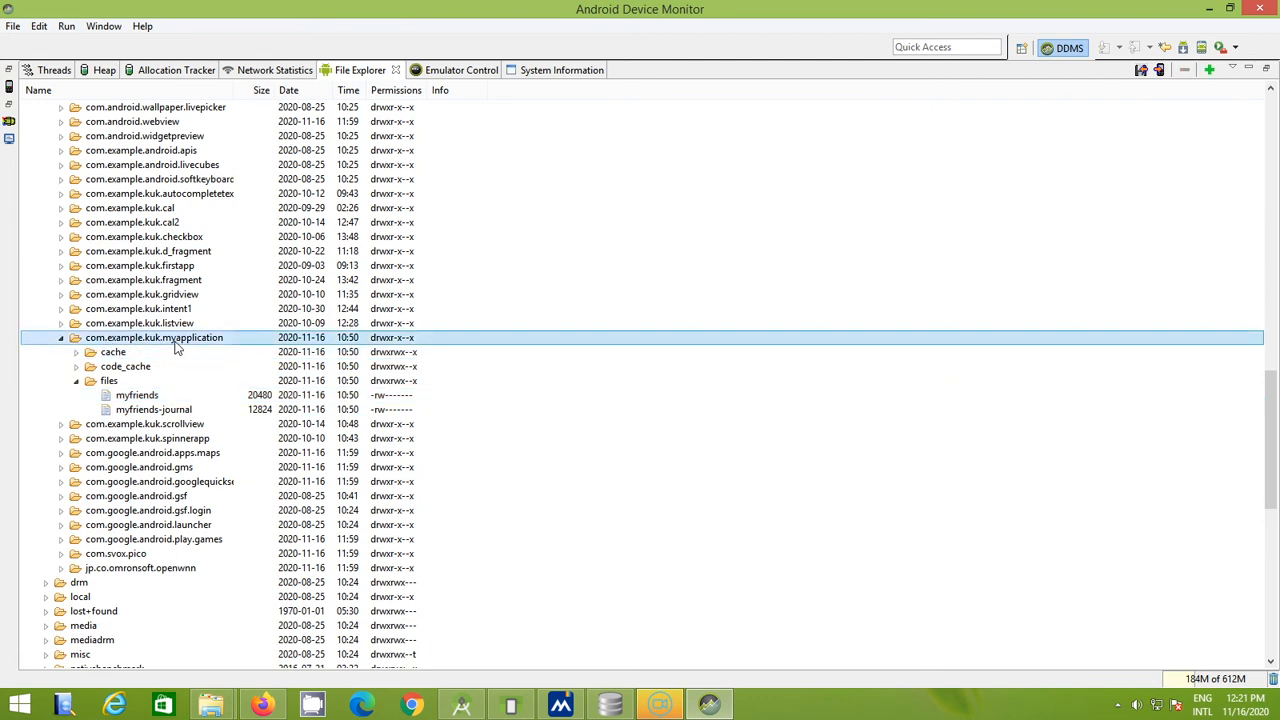
left_click(110, 384)
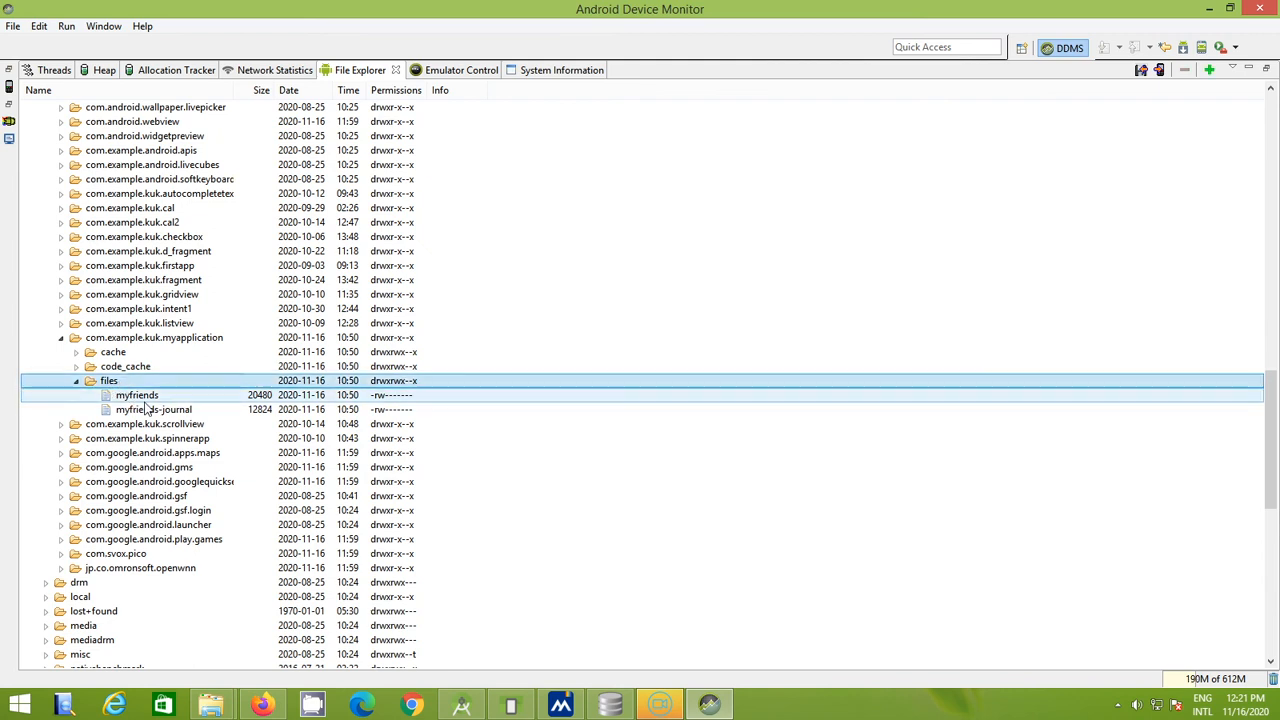
left_click(155, 398)
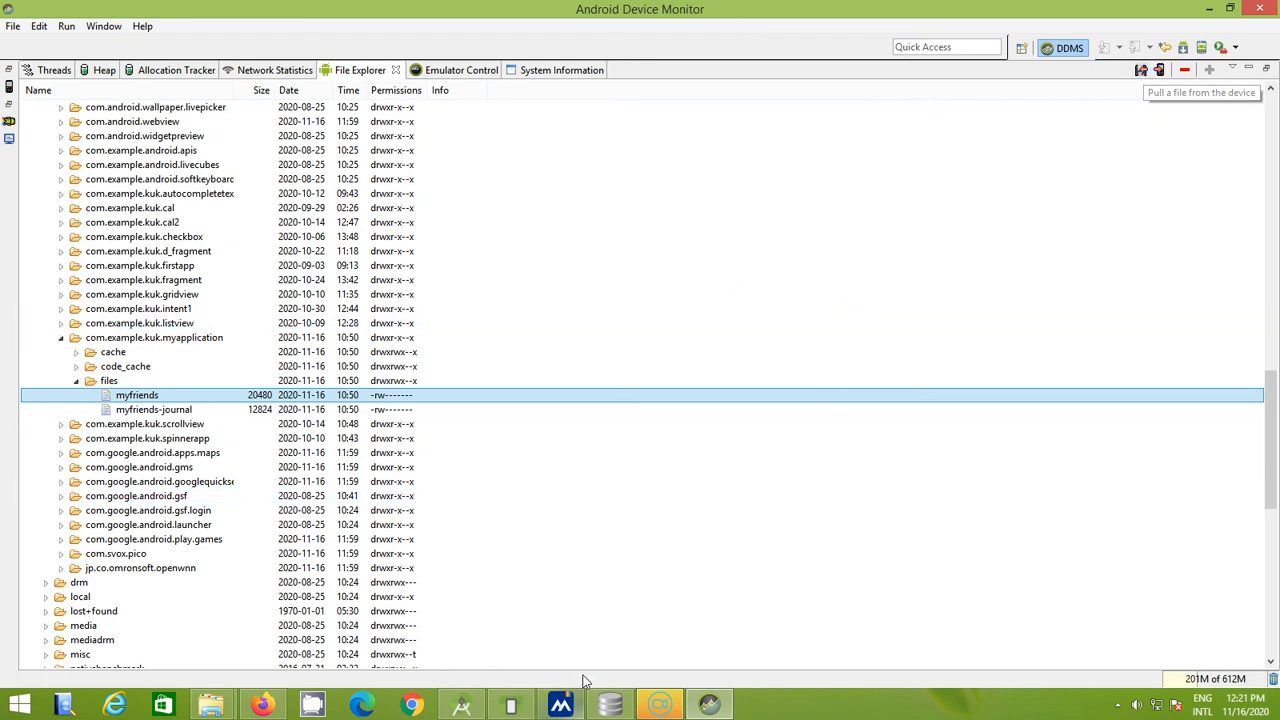
Switch back to DB Browser for SQLite, review tblAMIGO in the database structure, and display its records again
left_click(610, 705)
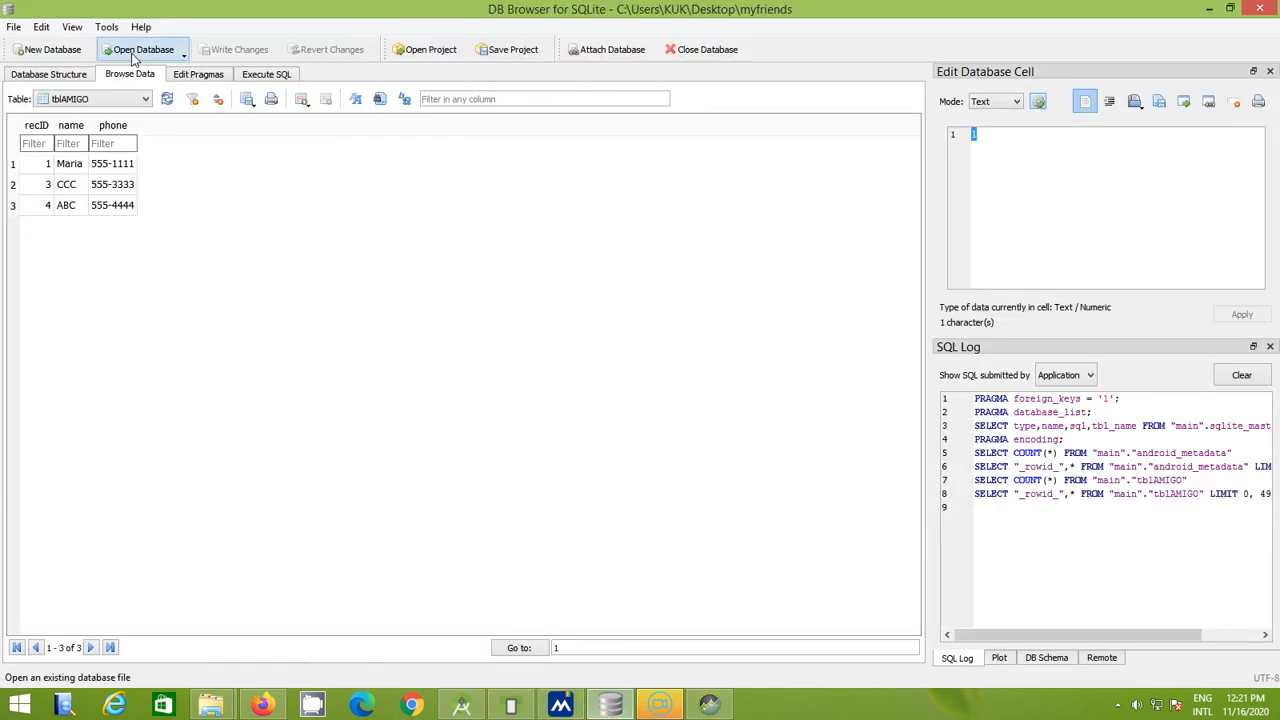
left_click(50, 78)
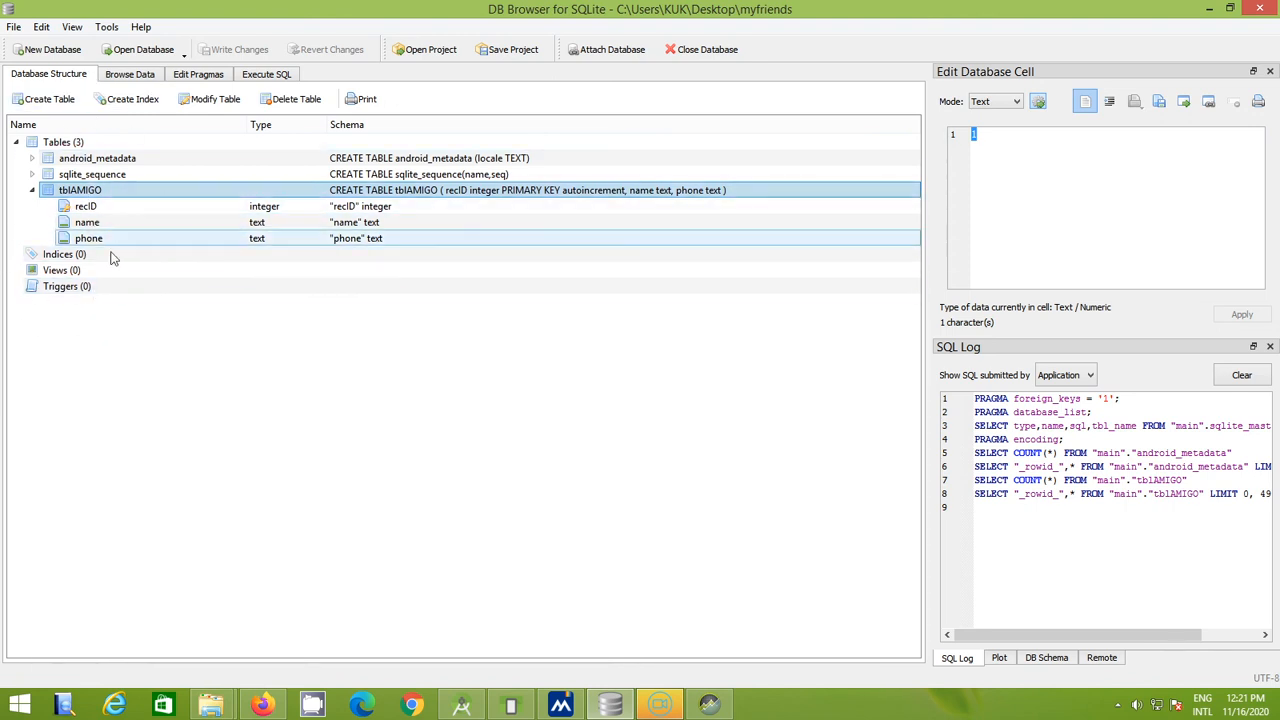
double_click(90, 194)
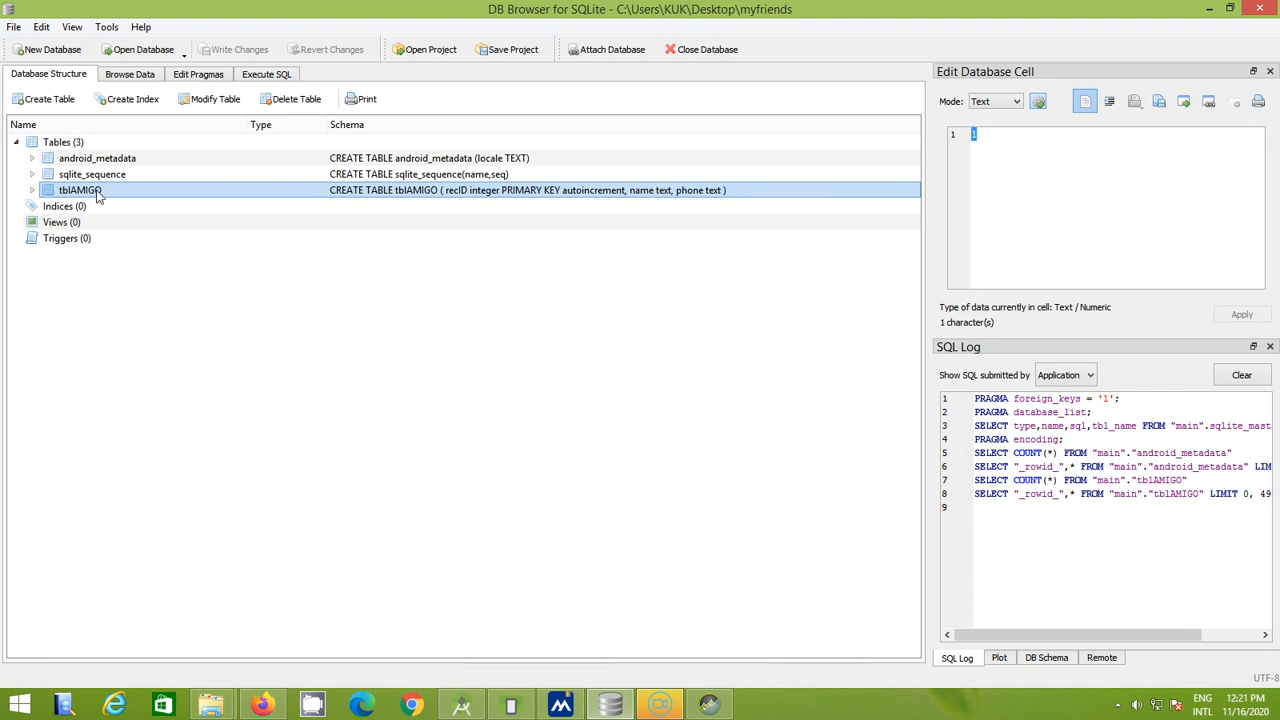
left_click(136, 76)
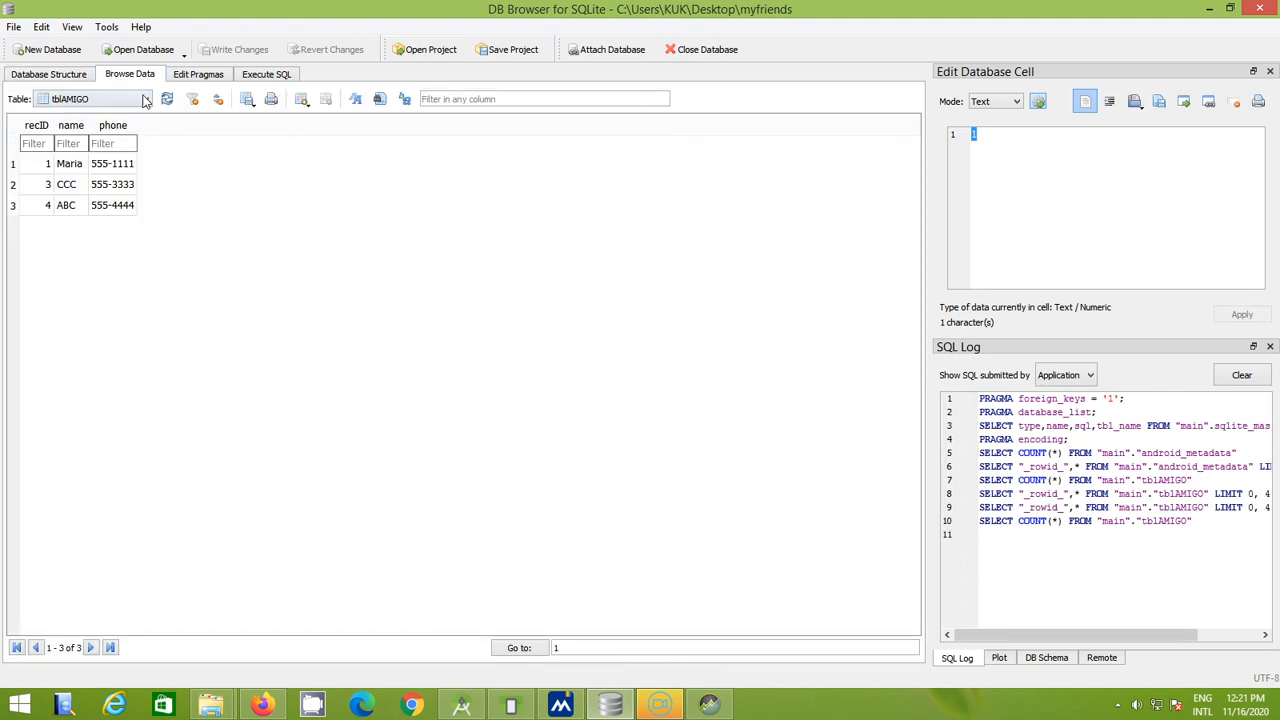
left_click(145, 100)
left_click(118, 149)
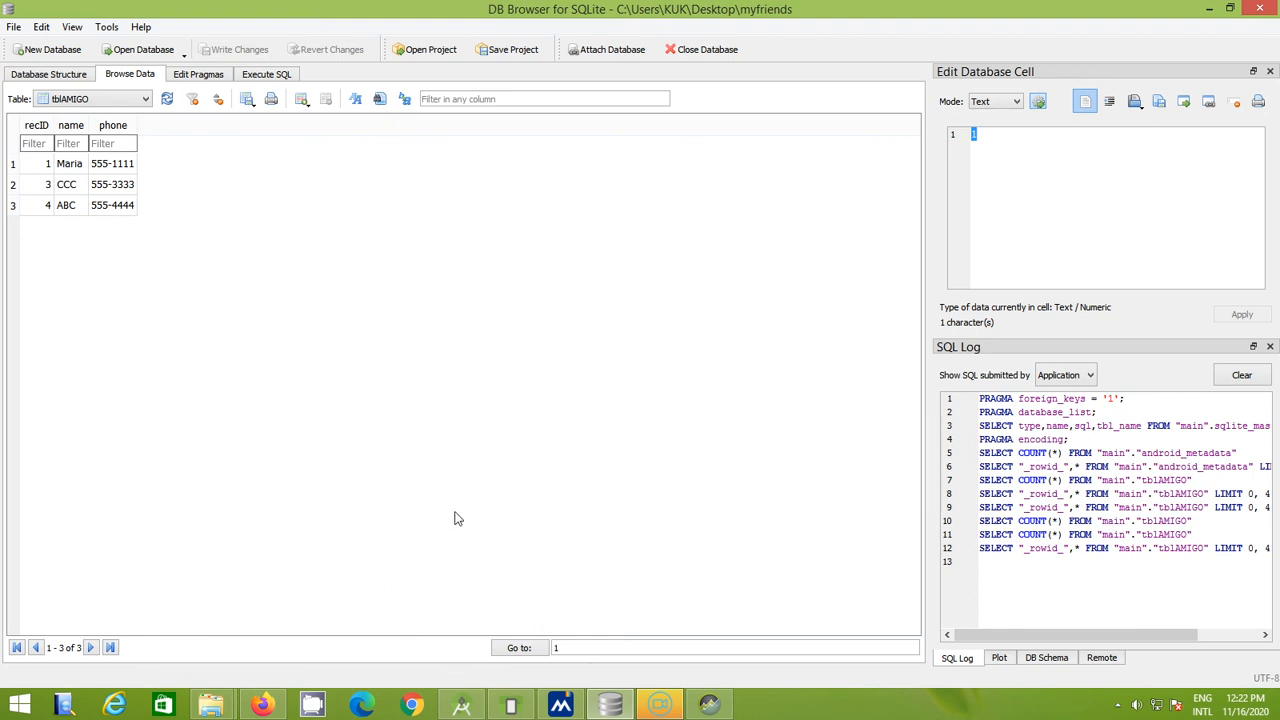
left_click(660, 705)
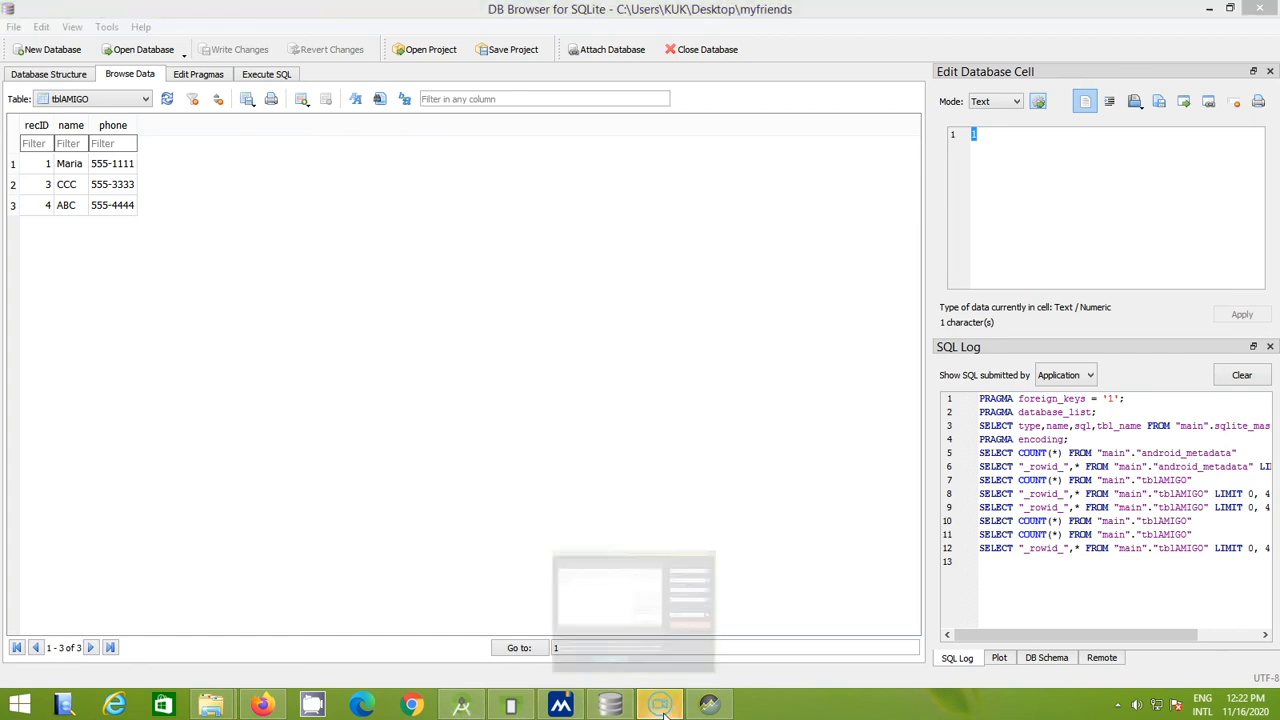